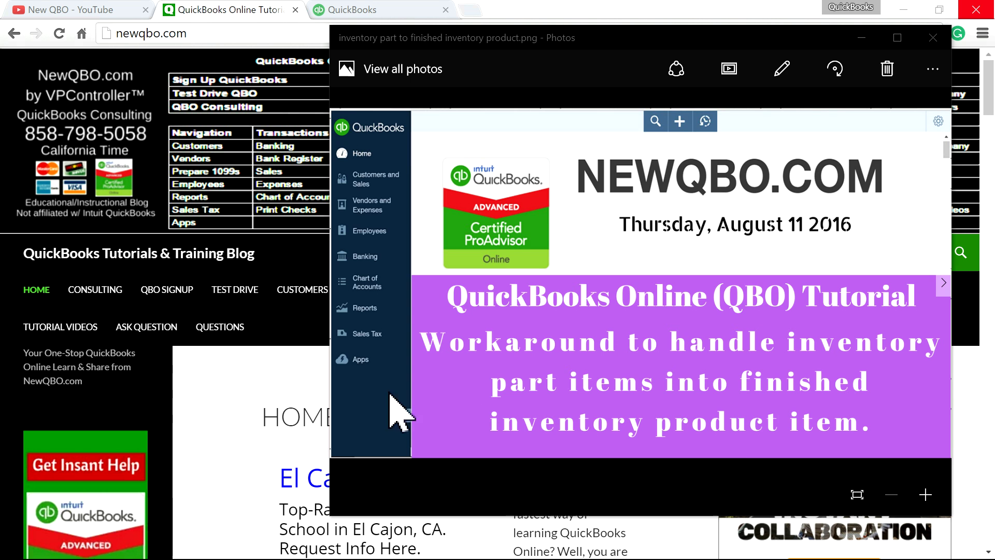
Close the Photos title image and bring up the QuickBooks company homepage tab.
click(290, 371)
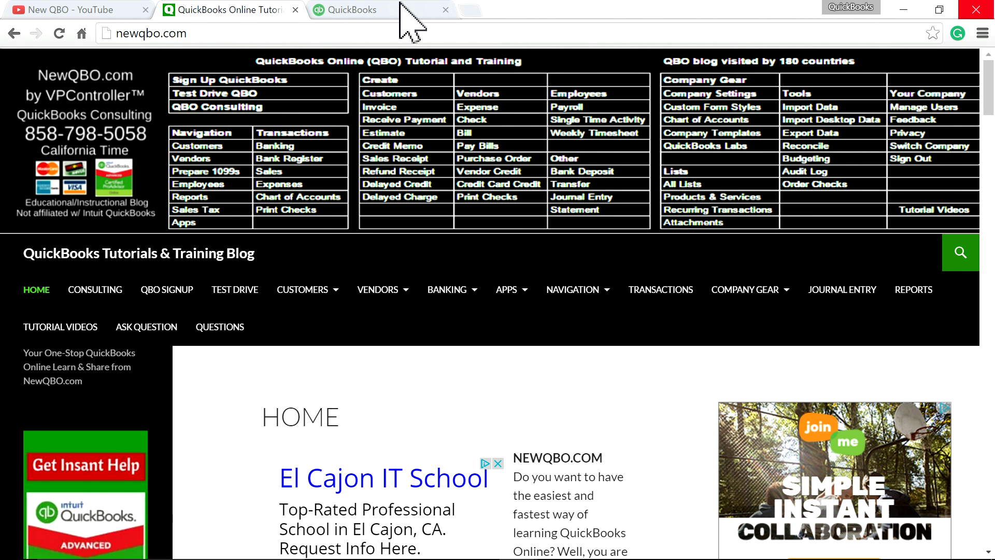
click(372, 12)
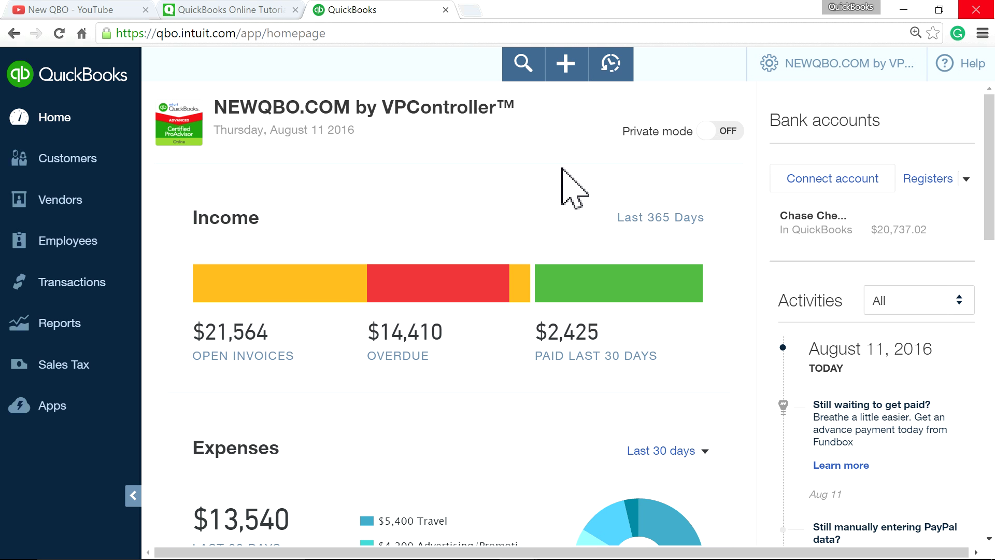
Open purchase order No.1006 from the recent purchase orders list.
click(564, 64)
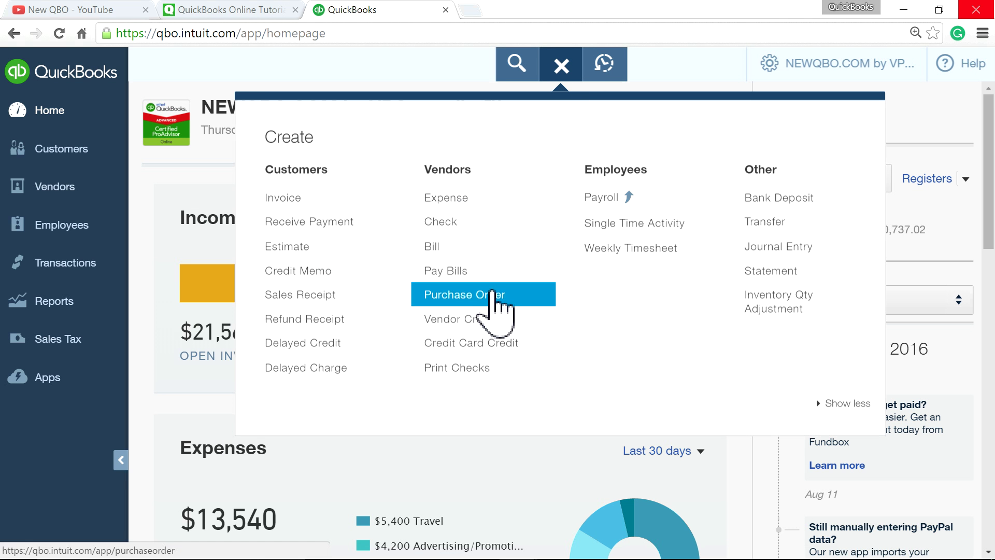
click(491, 298)
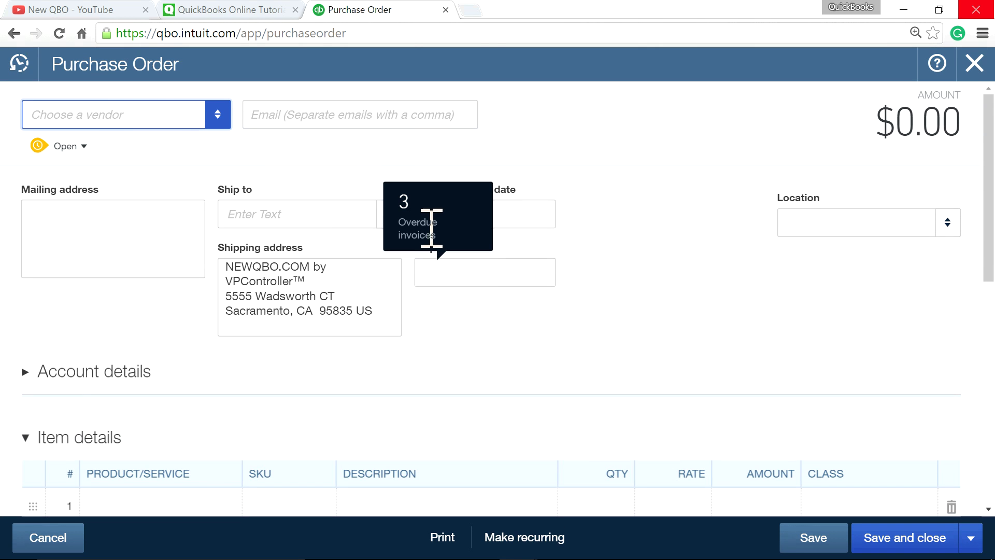
click(19, 64)
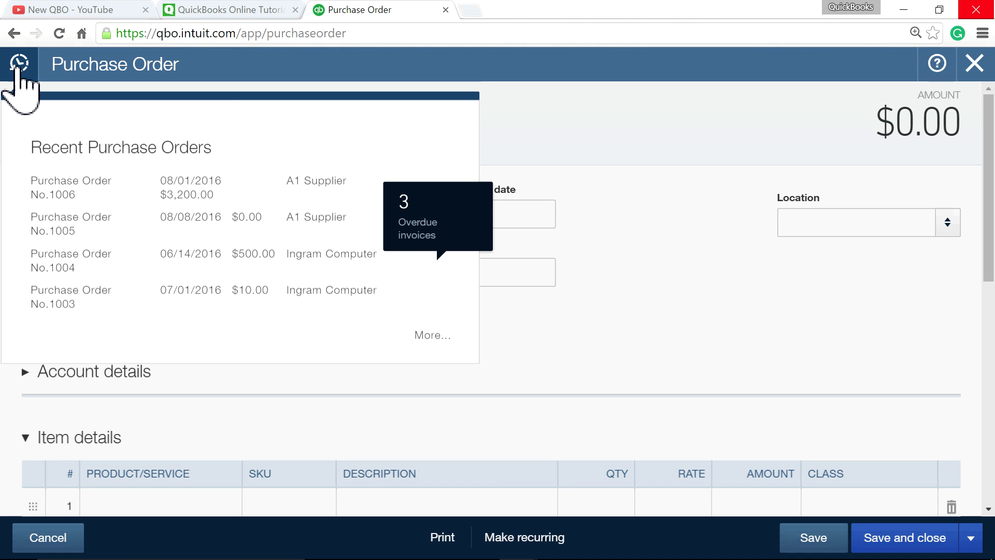
click(54, 203)
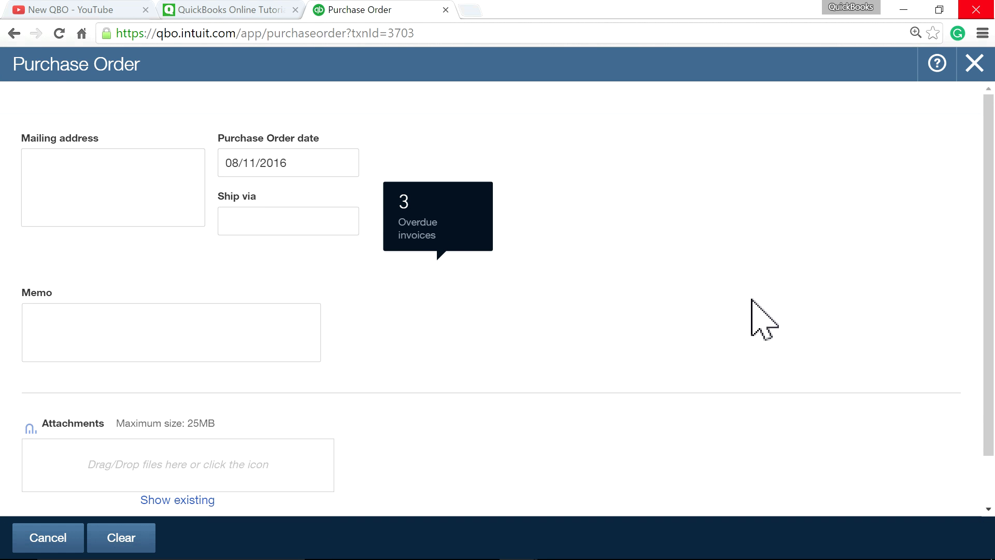
Review PO #1006's Part#11–13 lines, $3,200.00 total and Gadget#10 vendor message, then close it.
scroll(751, 300, down, 3)
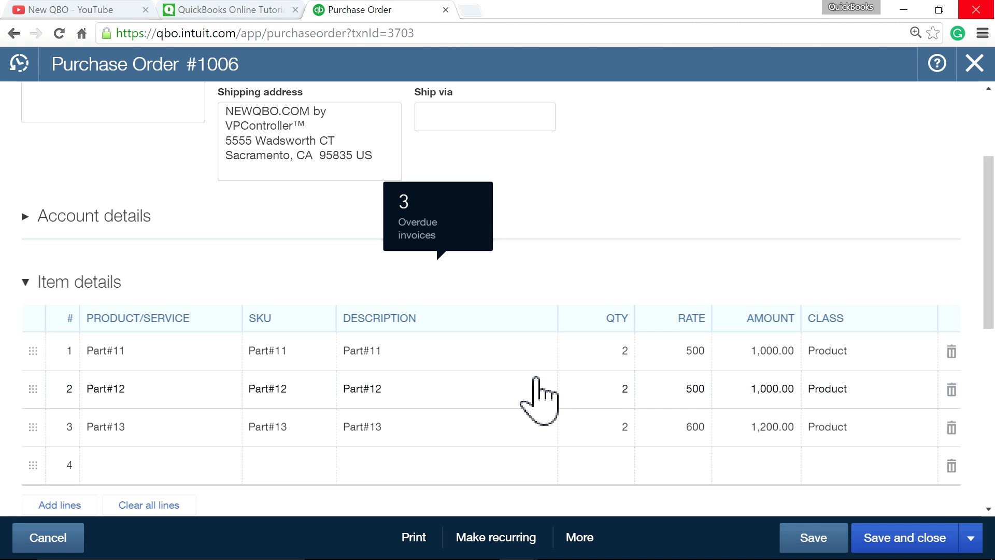
scroll(539, 399, down, 3)
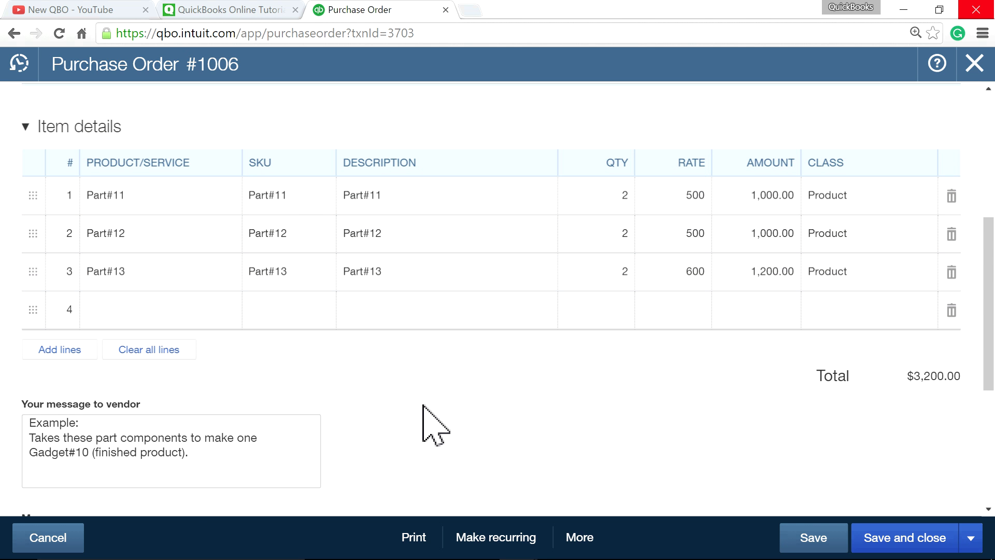
click(209, 484)
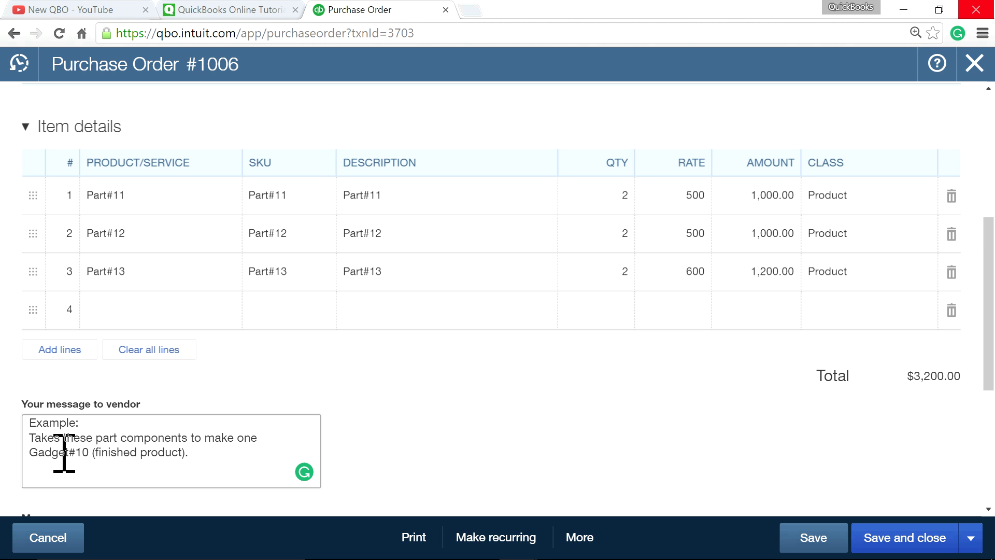
drag(31, 453, 98, 452)
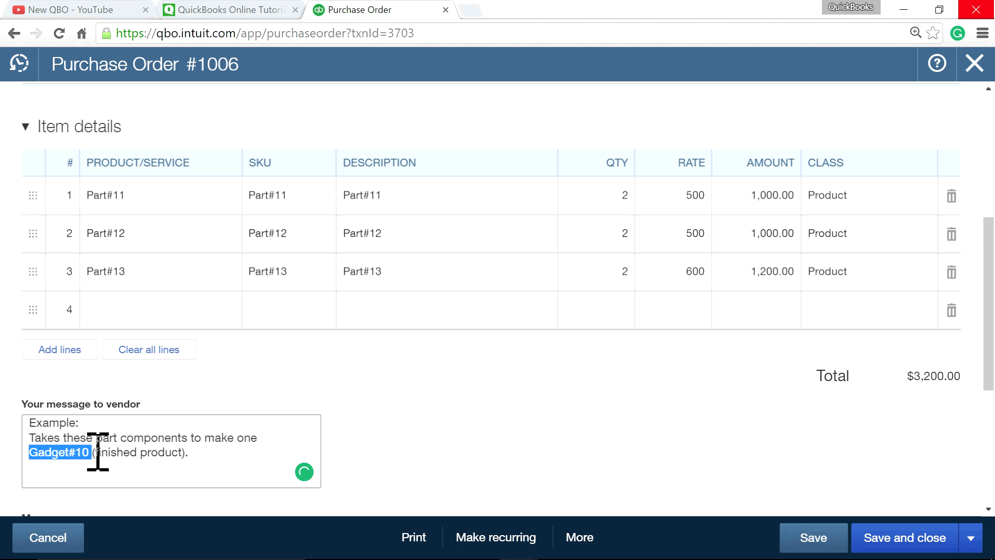
double_click(246, 438)
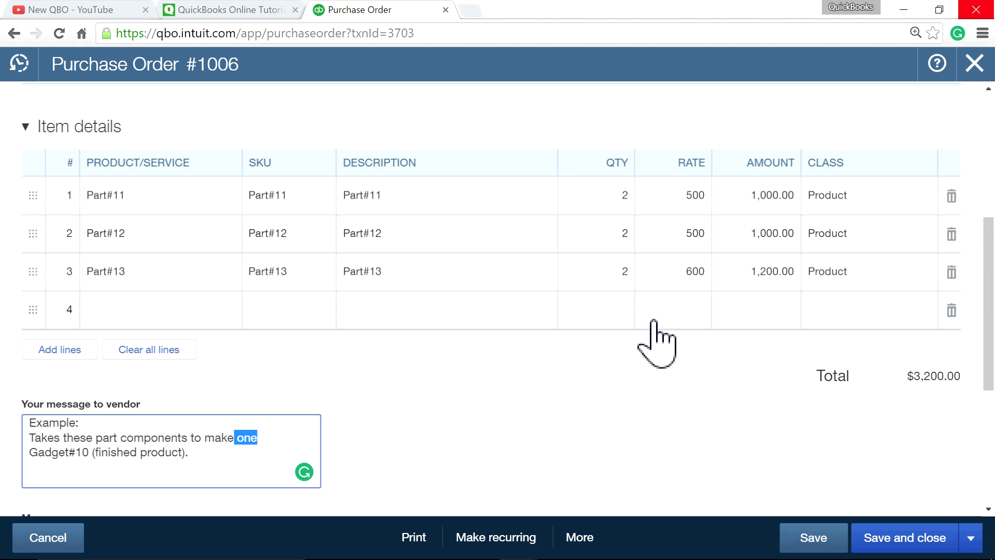
mouse_move(585, 268)
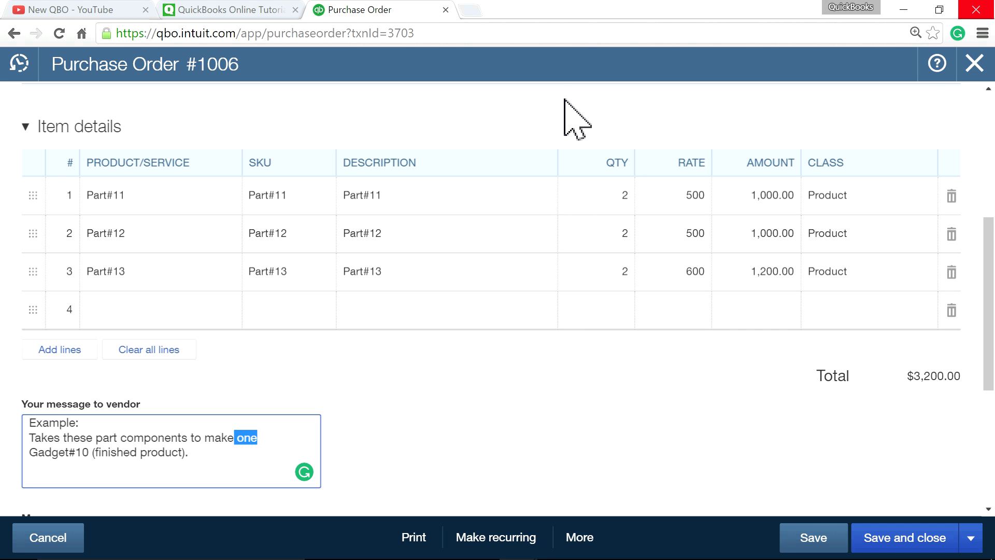
click(965, 72)
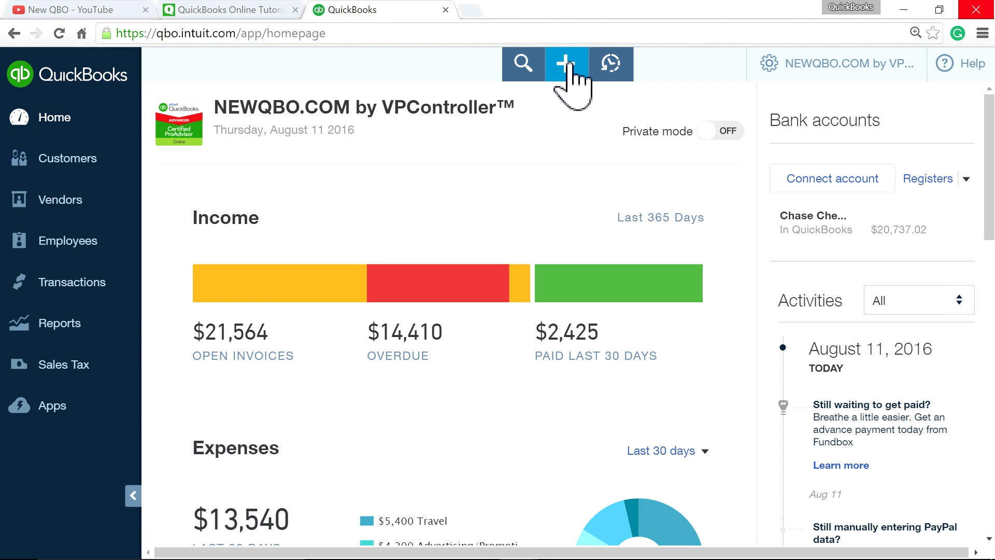
Start a check to A1 Supplier and add purchase order #1006 to it.
click(568, 64)
click(473, 220)
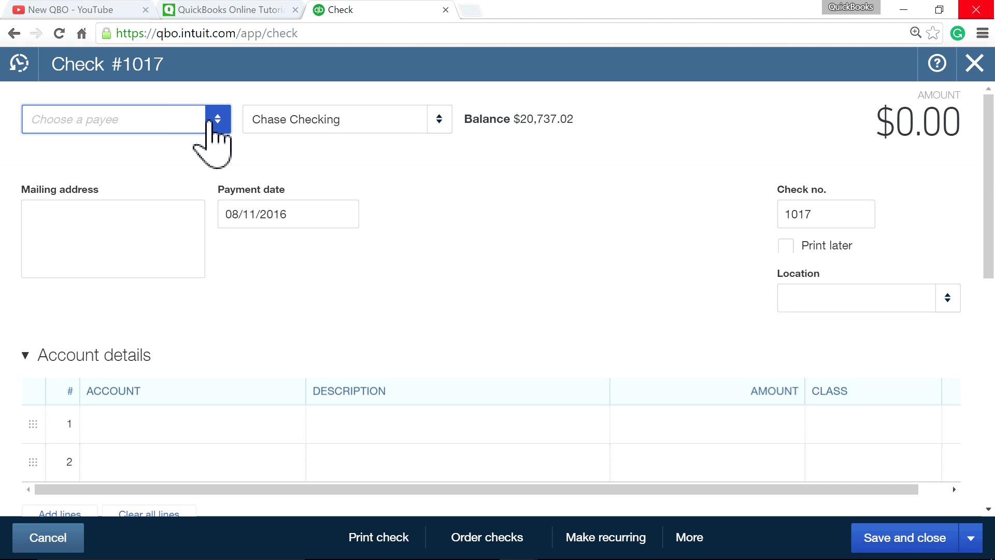
click(210, 122)
click(138, 183)
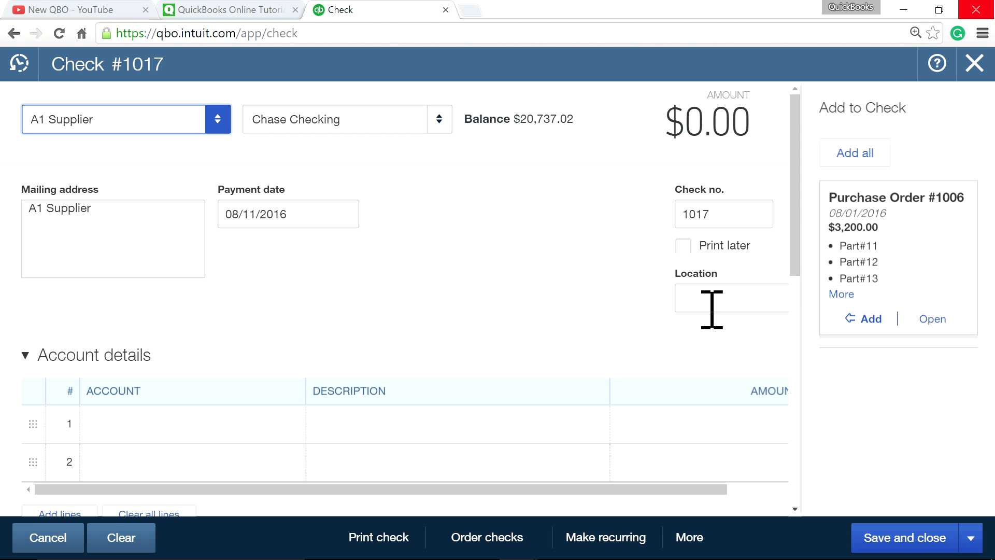
click(855, 319)
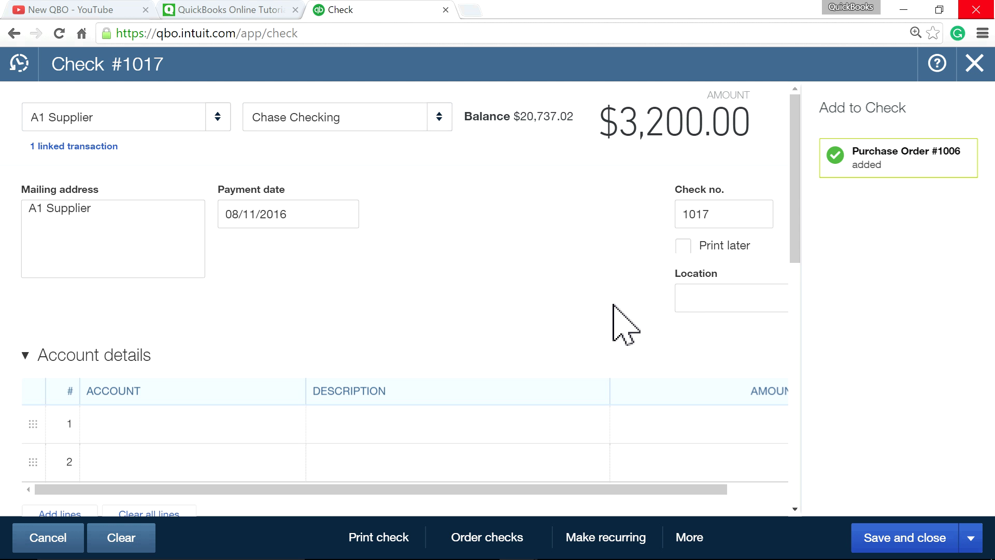
Review the $3,200.00 check for Part#11–13 and save and close check #1017.
scroll(617, 311, down, 7)
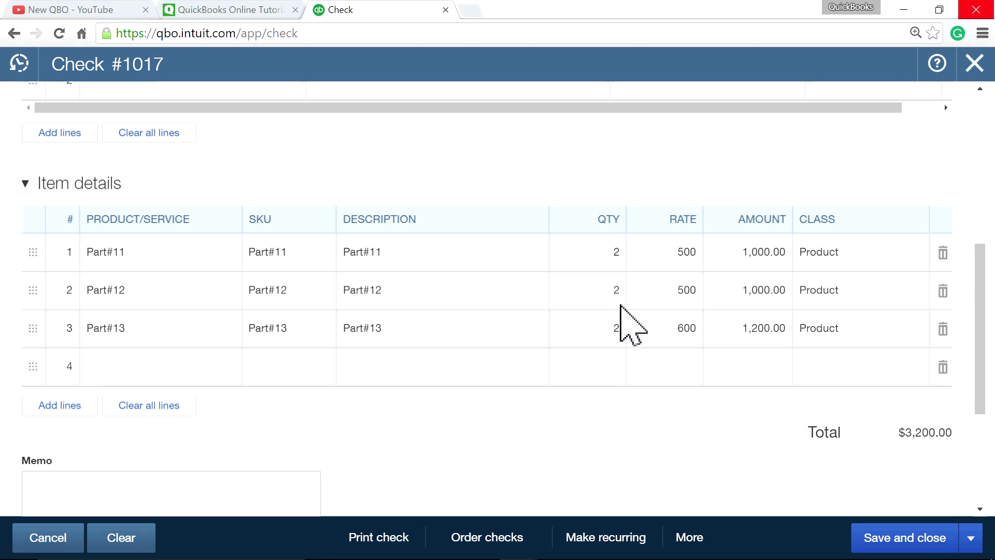
scroll(620, 306, down, 2)
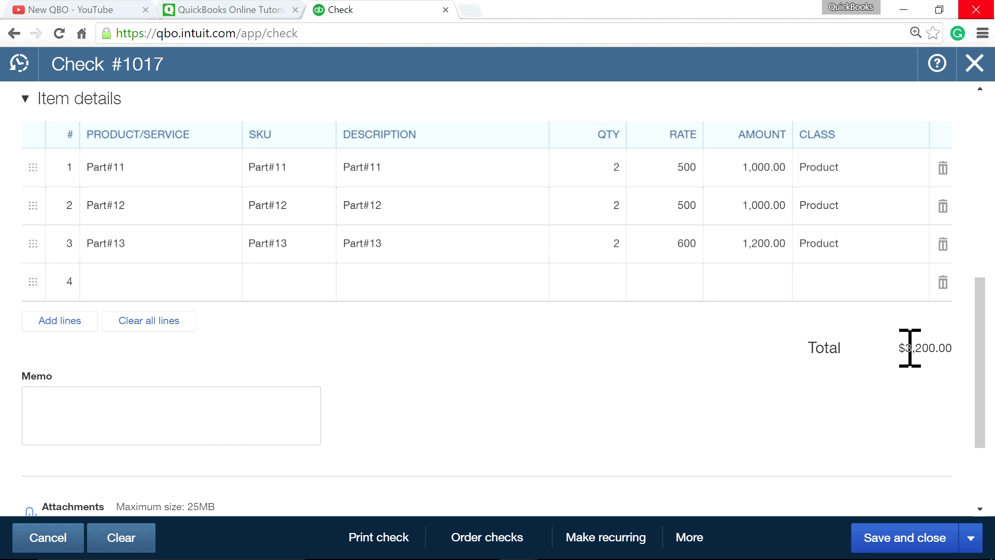
drag(907, 348, 943, 348)
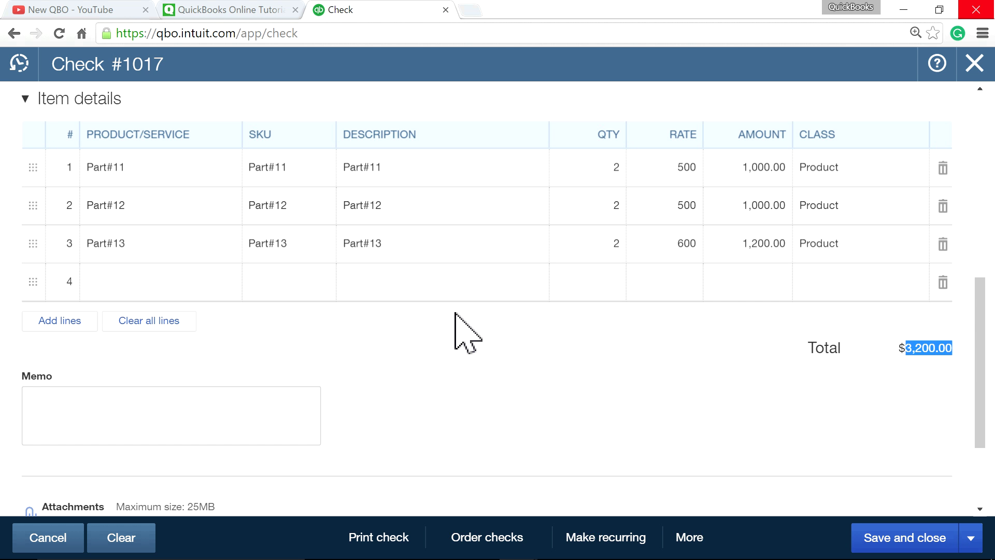
scroll(459, 332, up, 10)
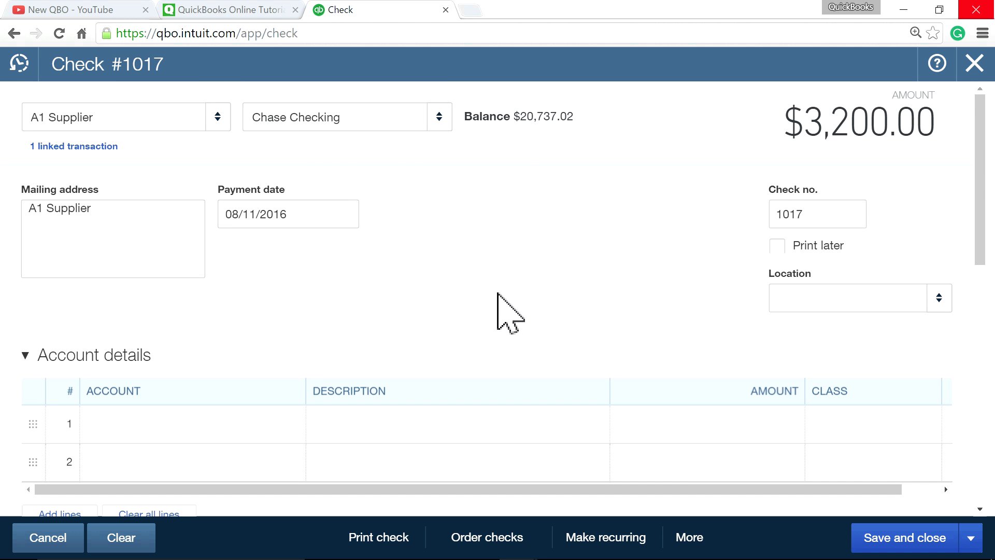
mouse_move(344, 217)
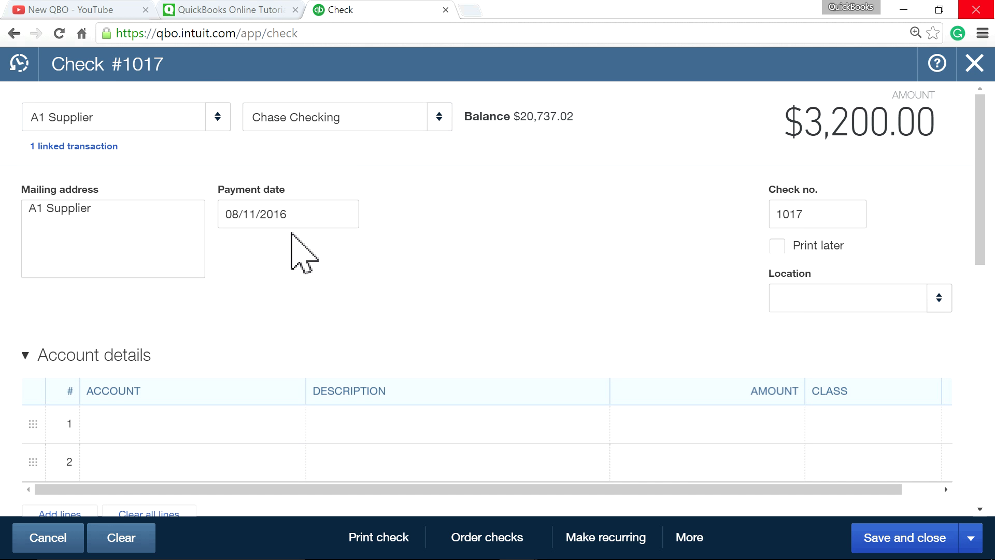
scroll(674, 286, down, 1)
scroll(679, 292, down, 7)
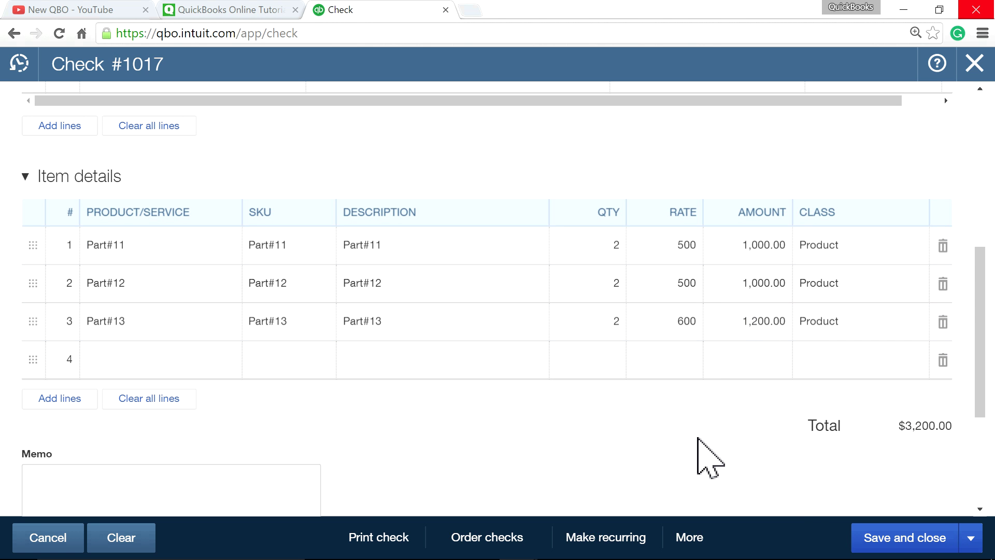
click(881, 536)
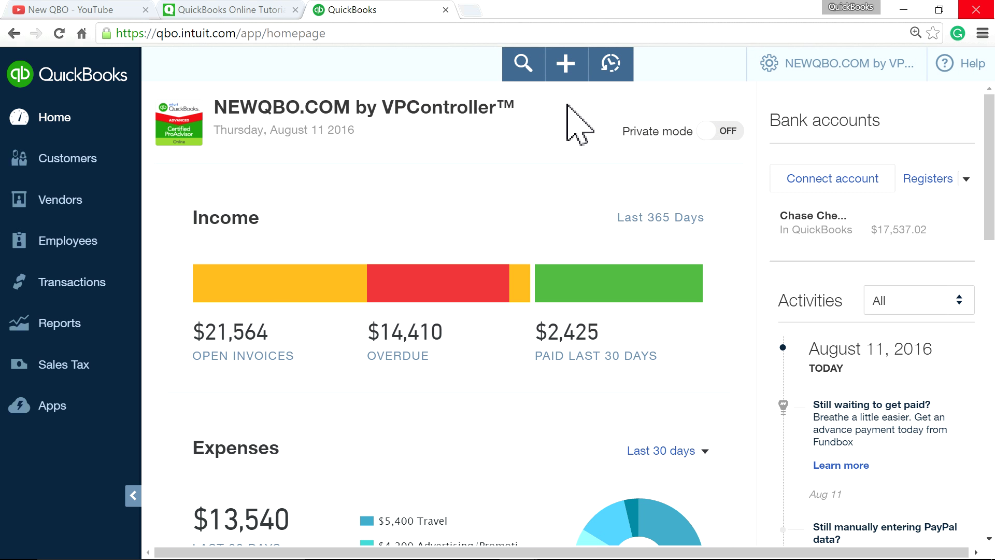
Create a new Inventory Qty Adjustment (#45) from the + menu.
click(566, 65)
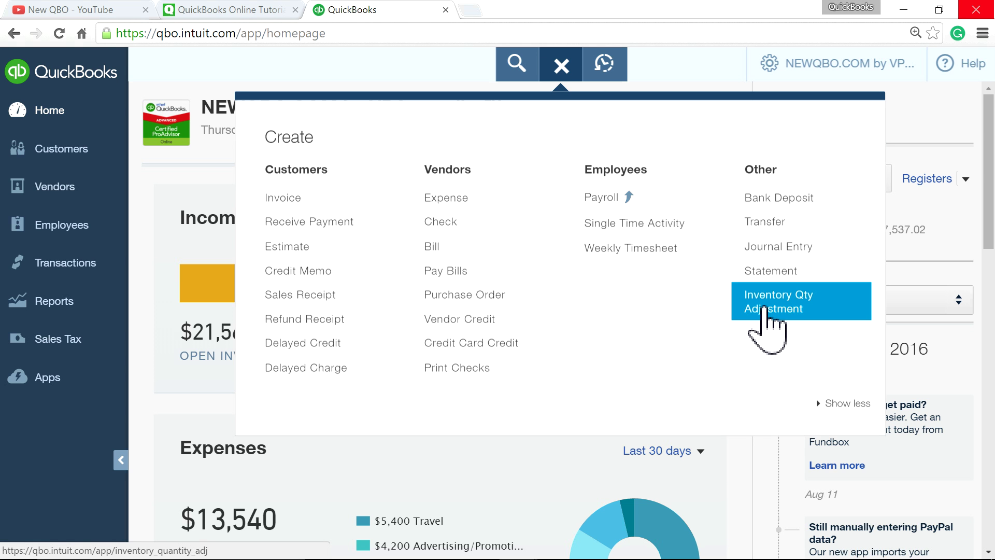
click(766, 310)
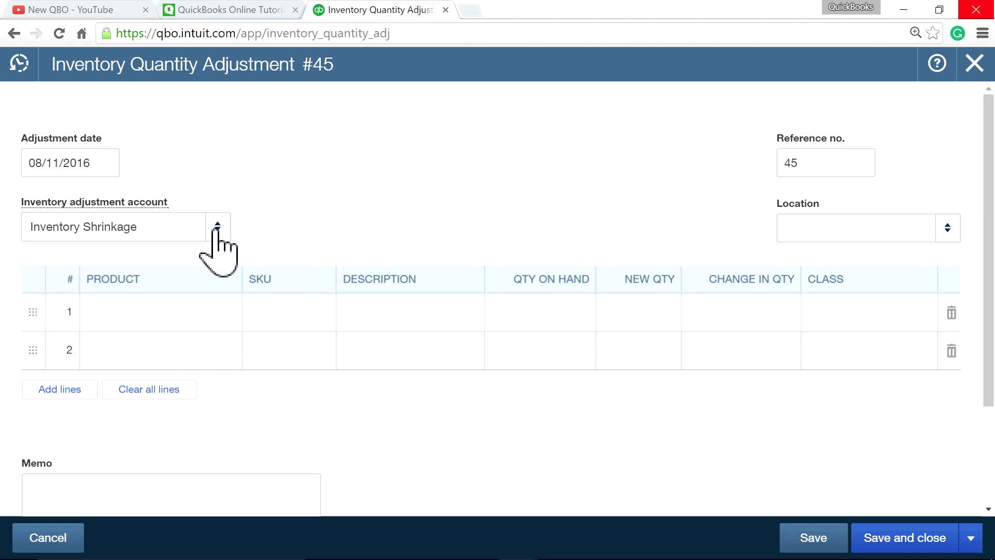
Choose Inv Adjustment Account as the inventory adjustment account.
click(217, 231)
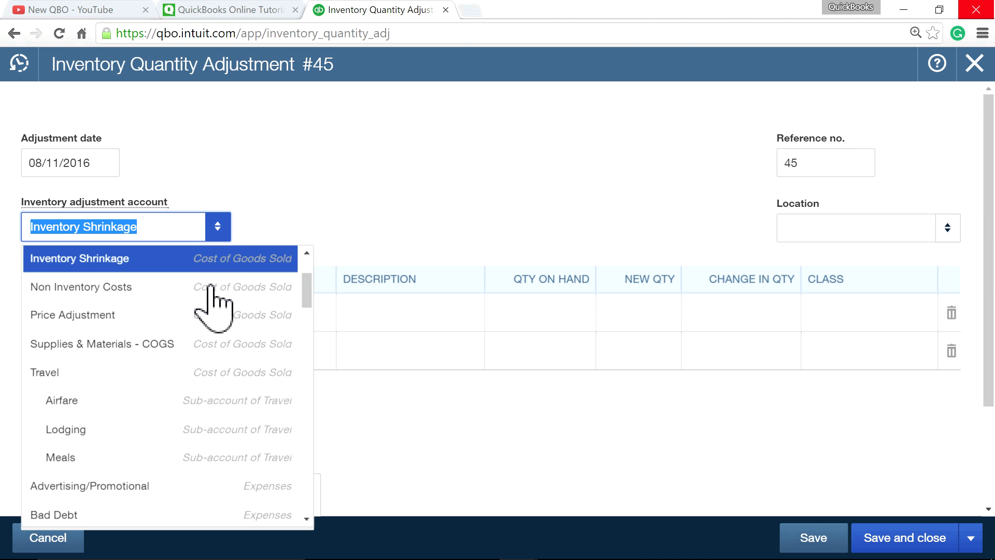
scroll(192, 313, up, 3)
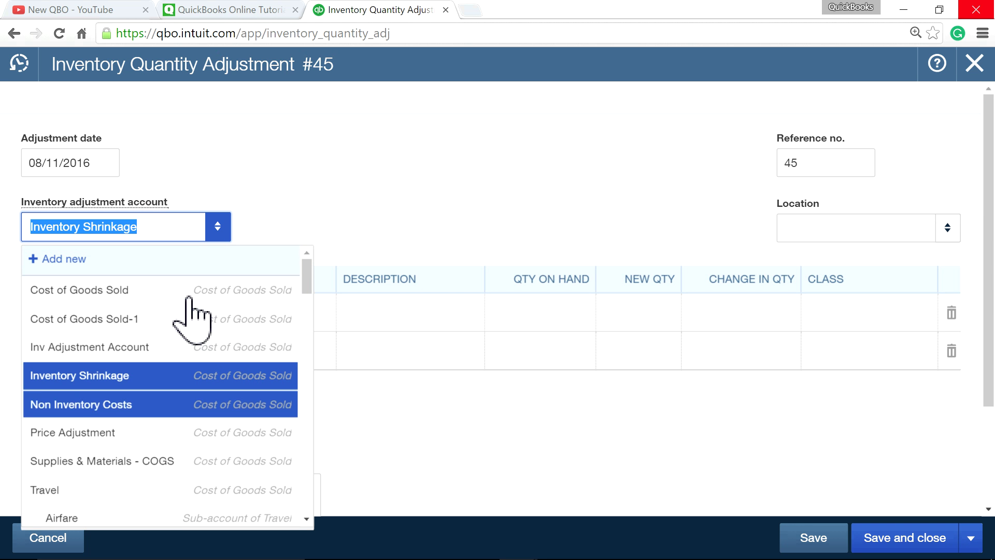
click(125, 347)
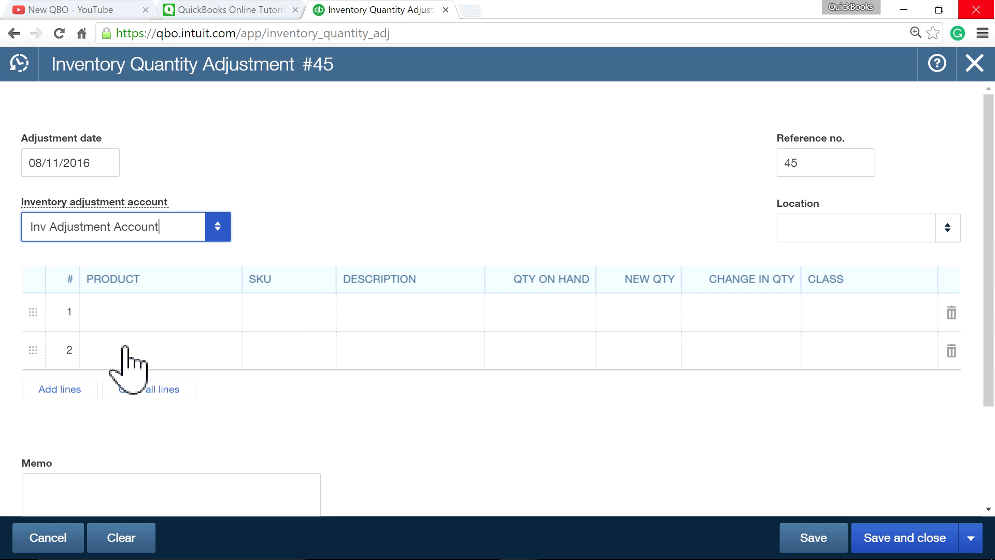
click(215, 231)
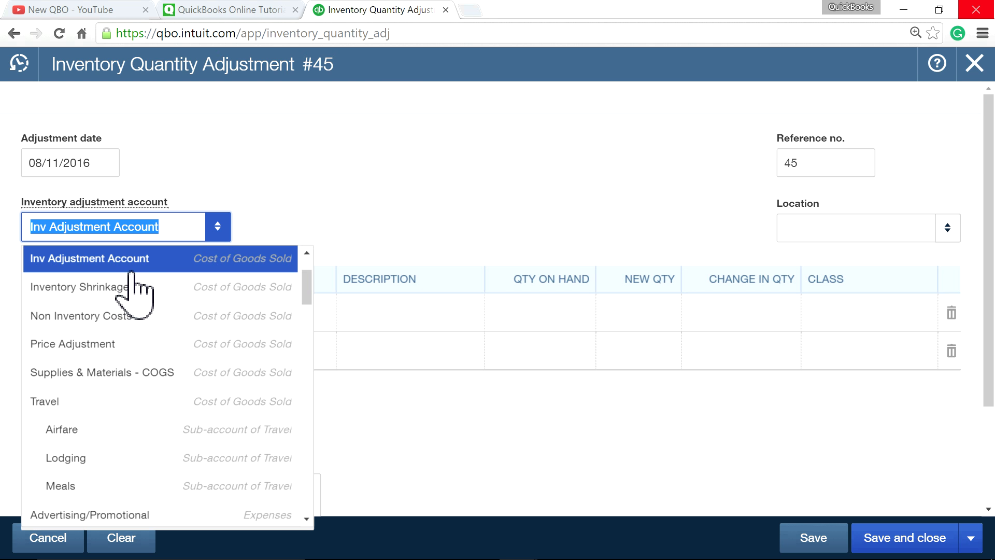
click(135, 262)
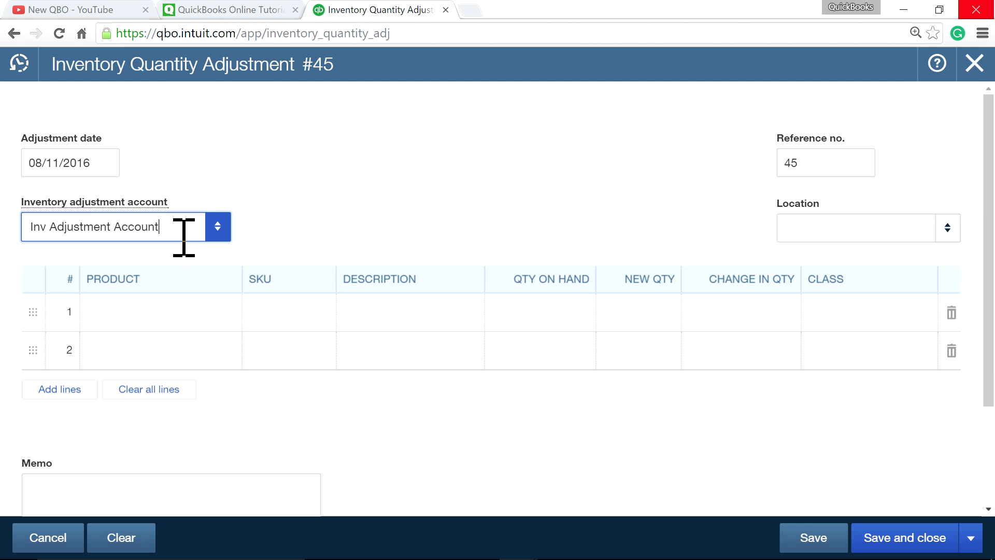
click(216, 226)
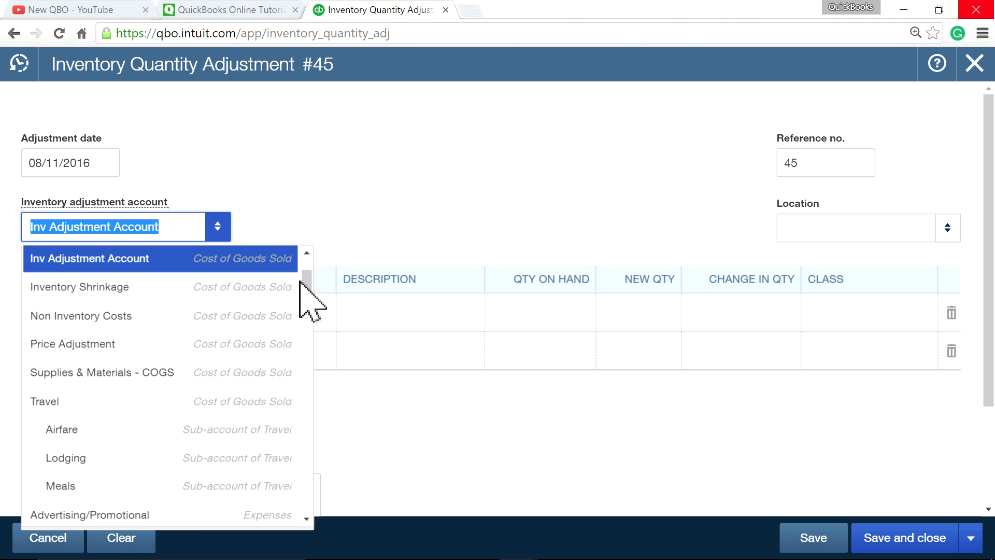
drag(306, 288, 306, 276)
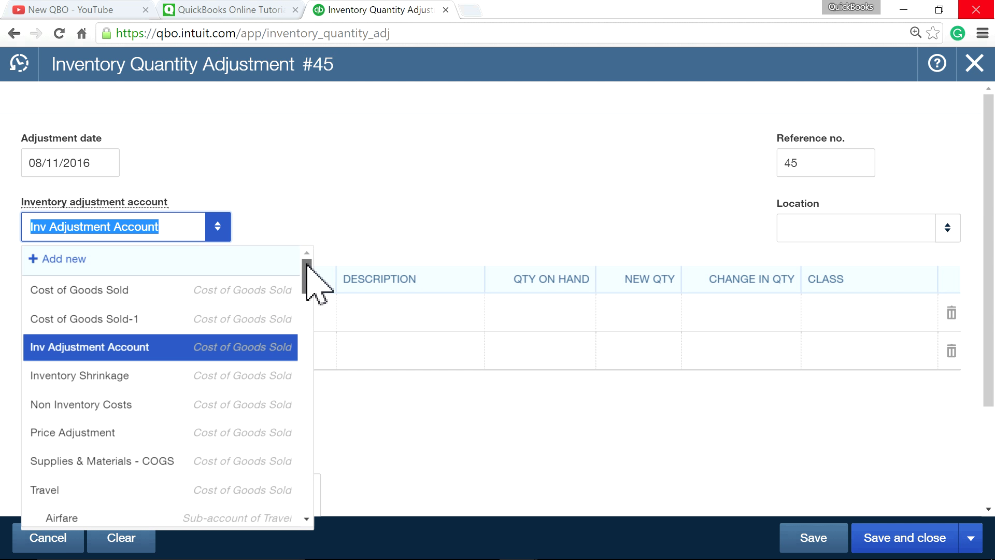
Discard a draft Supplies & Materials - COGS account and reselect Inv Adjustment Account.
click(62, 259)
click(433, 177)
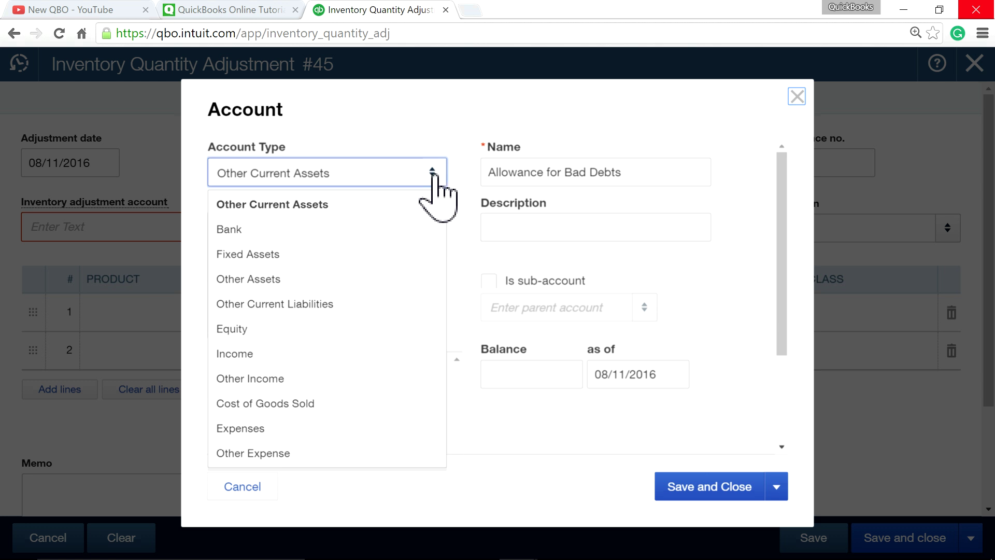
click(335, 404)
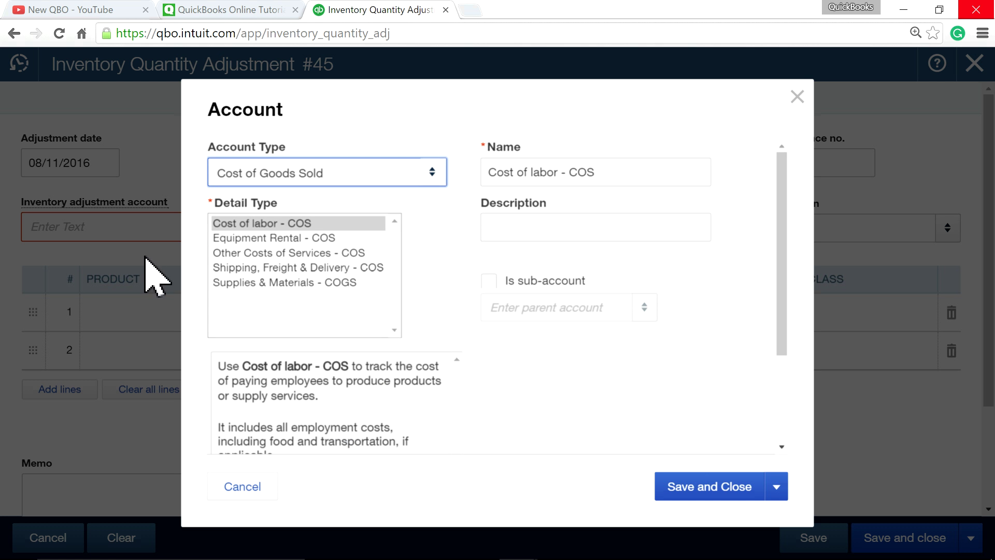
click(238, 284)
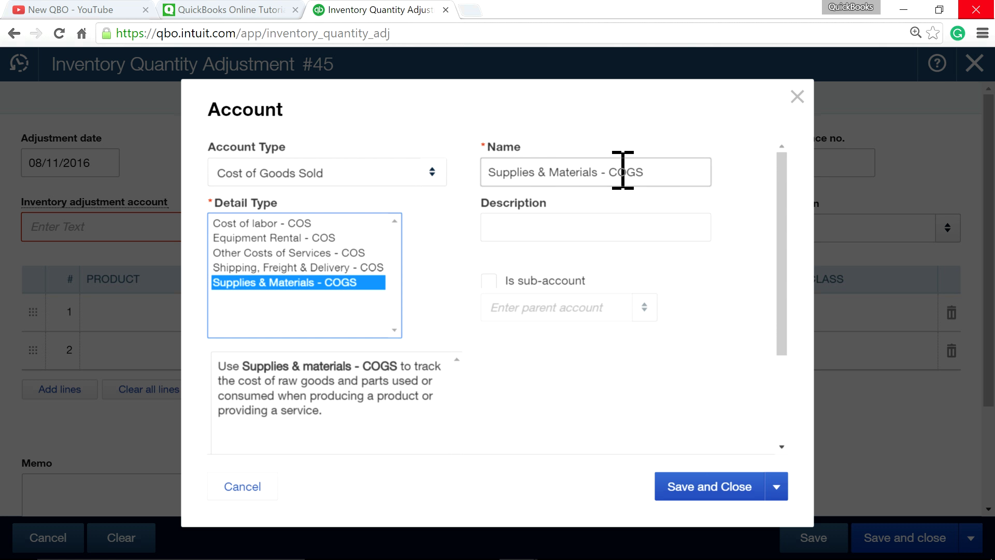
click(797, 97)
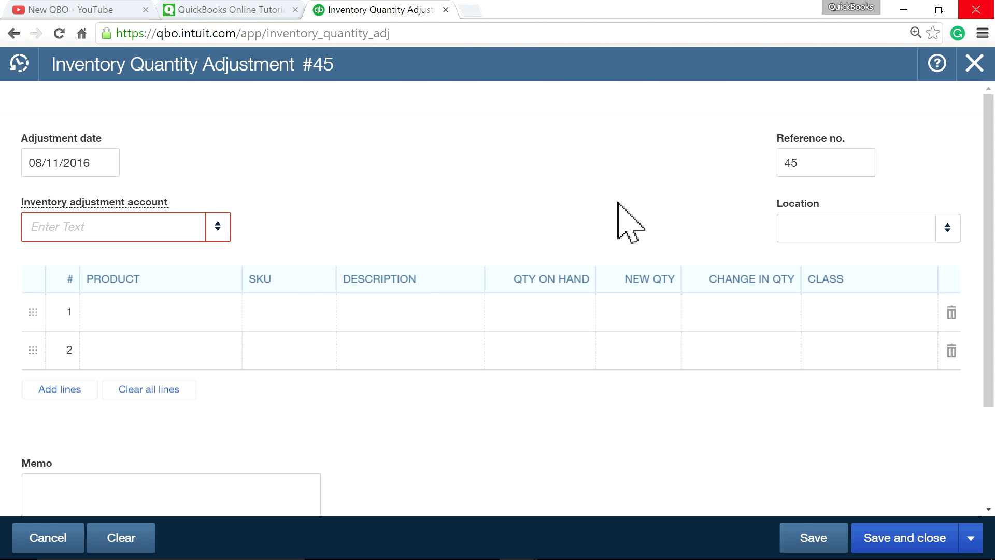
click(218, 227)
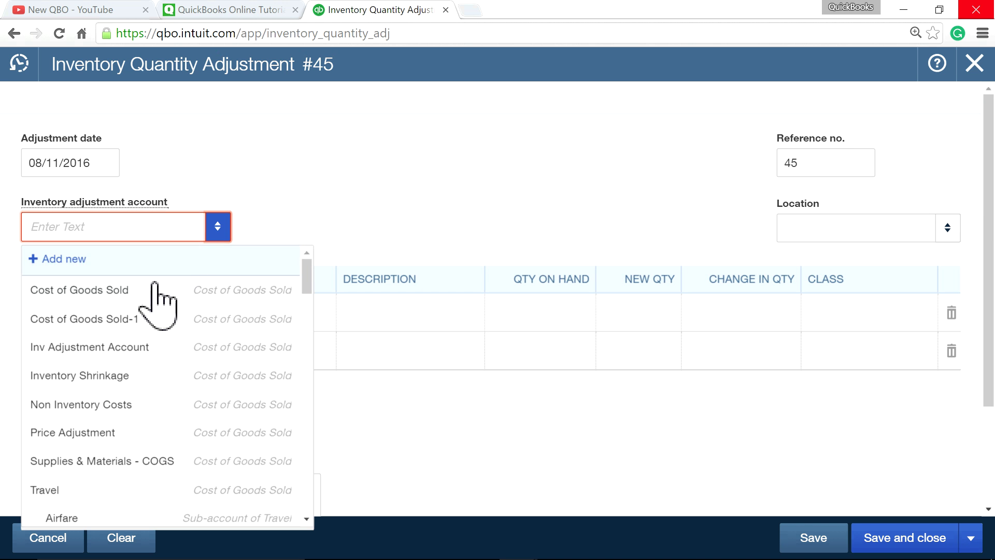
click(130, 347)
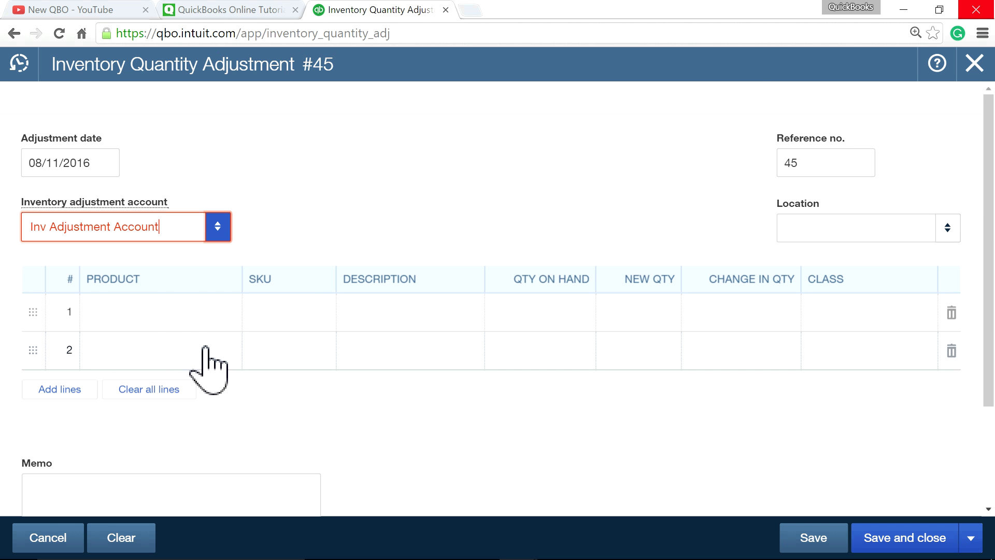
click(181, 314)
Set the first adjustment line's product to Part#11, replacing an invalid typed entry.
click(224, 313)
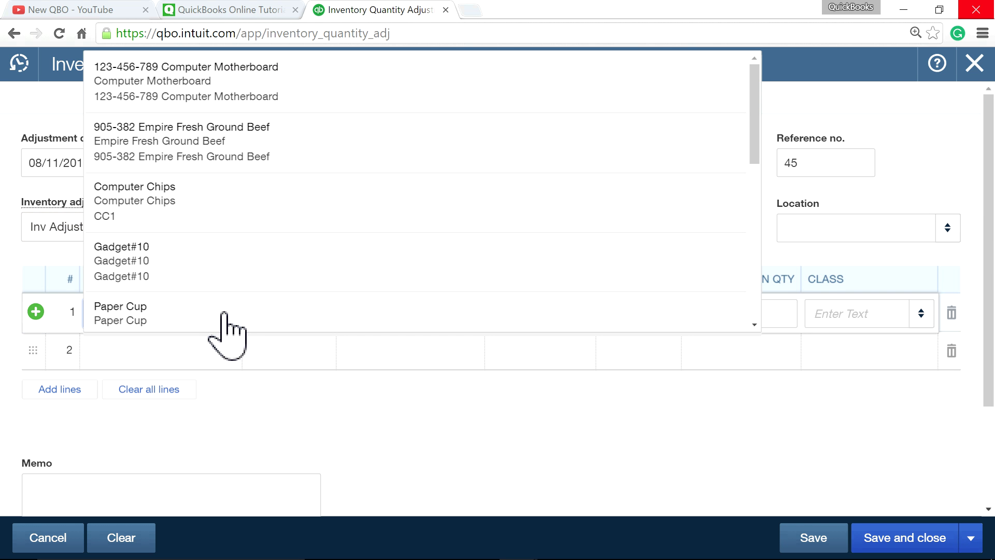
scroll(259, 257, down, 8)
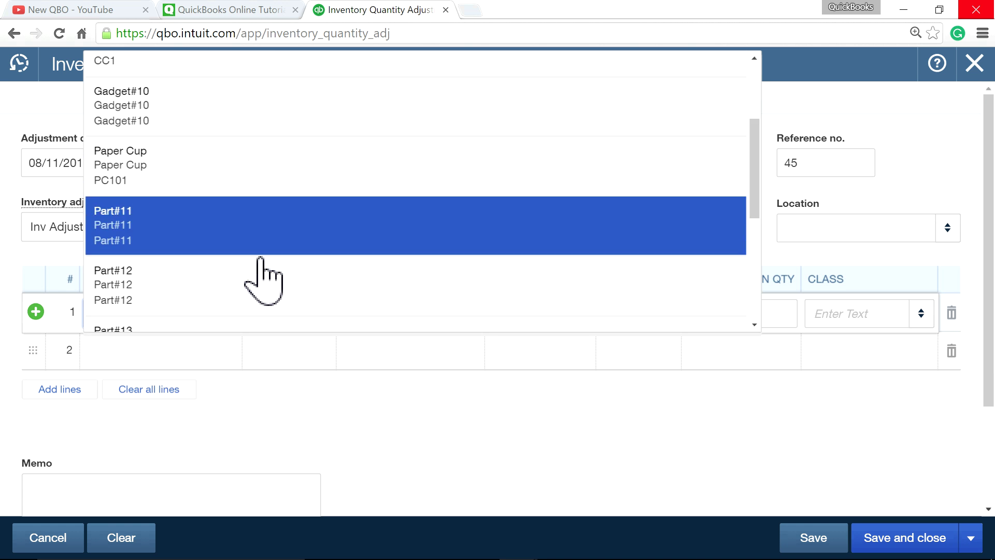
scroll(262, 280, down, 1)
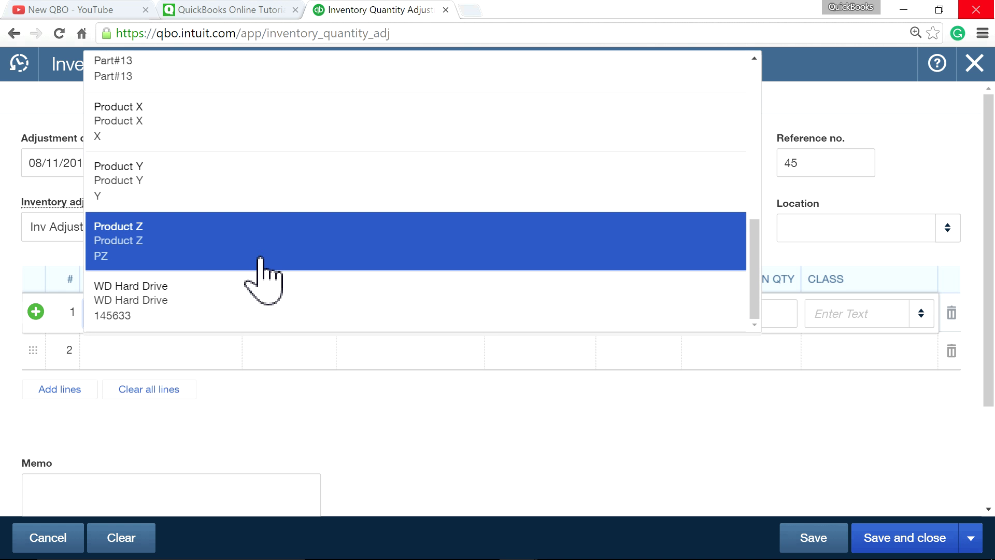
scroll(264, 274, up, 5)
key(Escape)
text(roduct X)
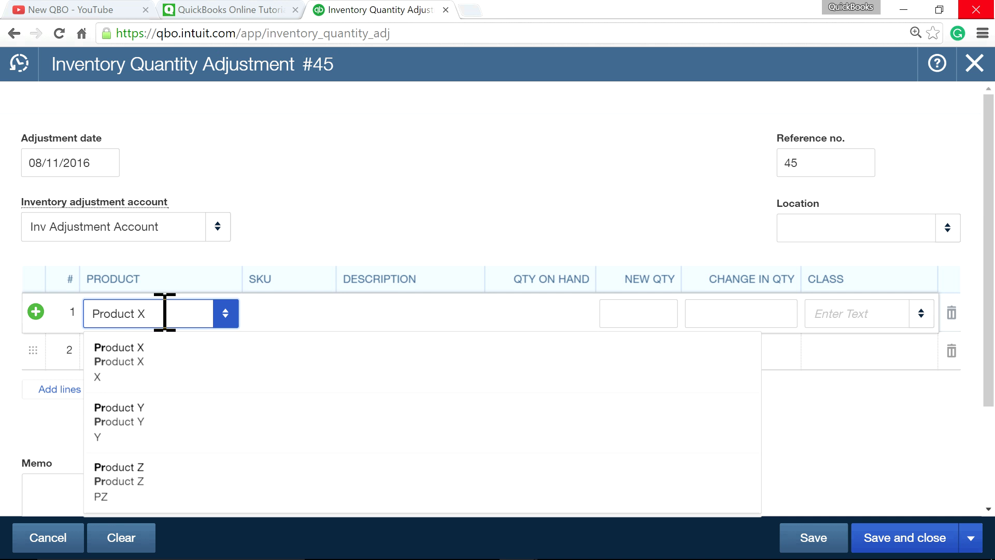
key(BackSpace)
text(11)
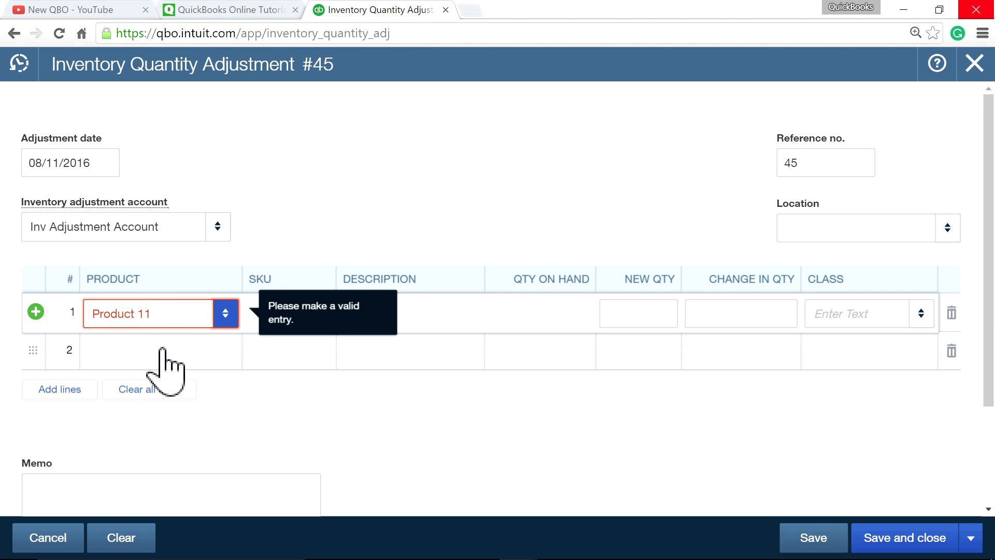
click(162, 358)
click(170, 311)
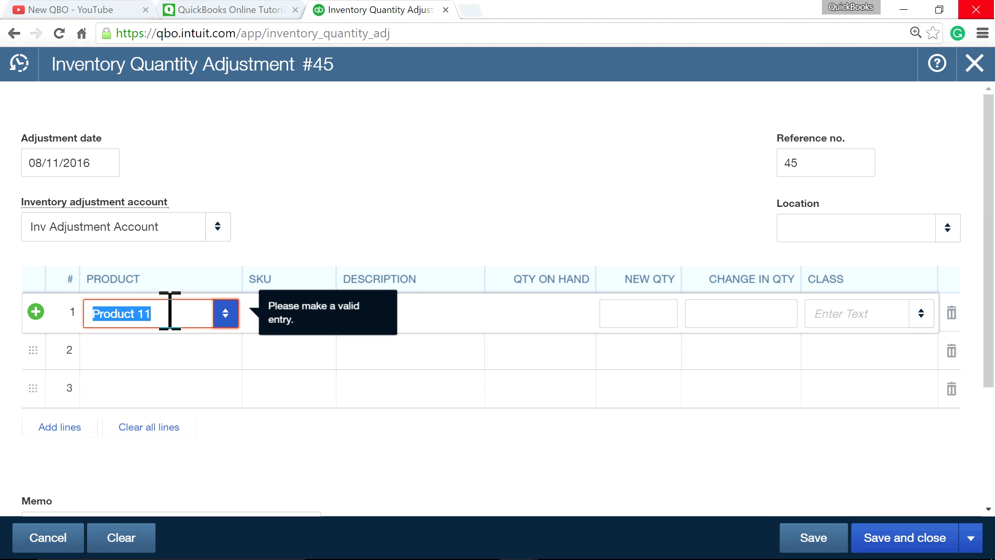
key(BackSpace)
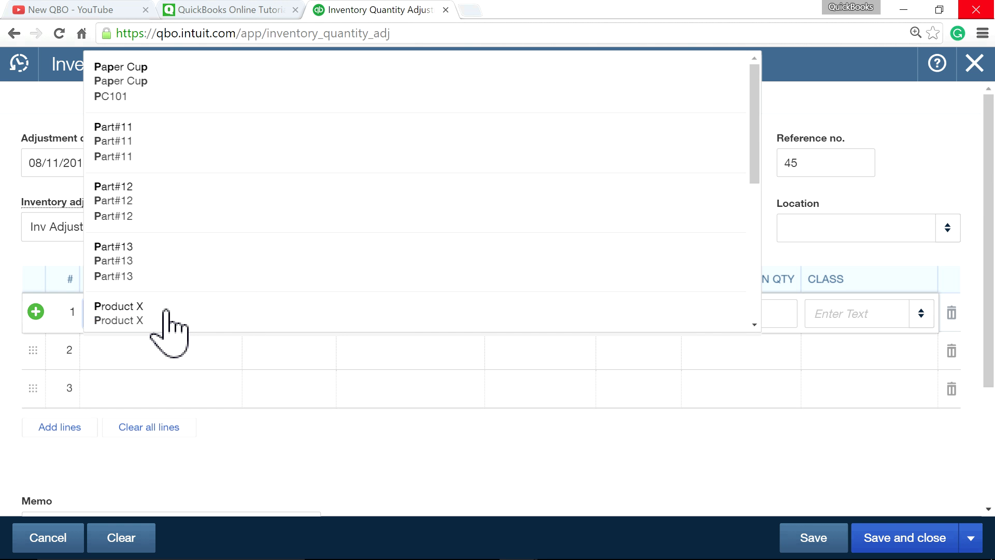
click(145, 153)
Add Part#12 on line 2 and Part#13 on line 3.
click(129, 352)
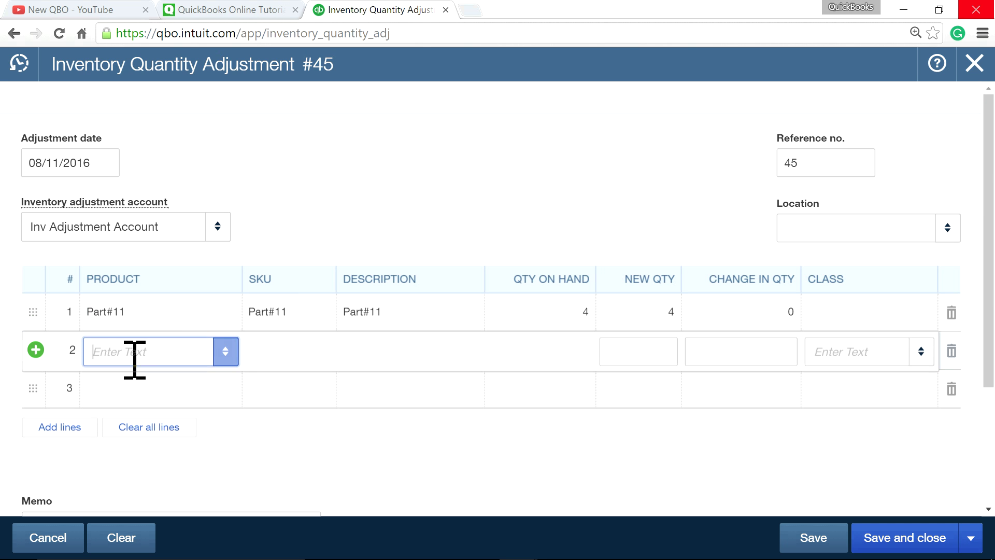
click(226, 353)
scroll(231, 301, down, 3)
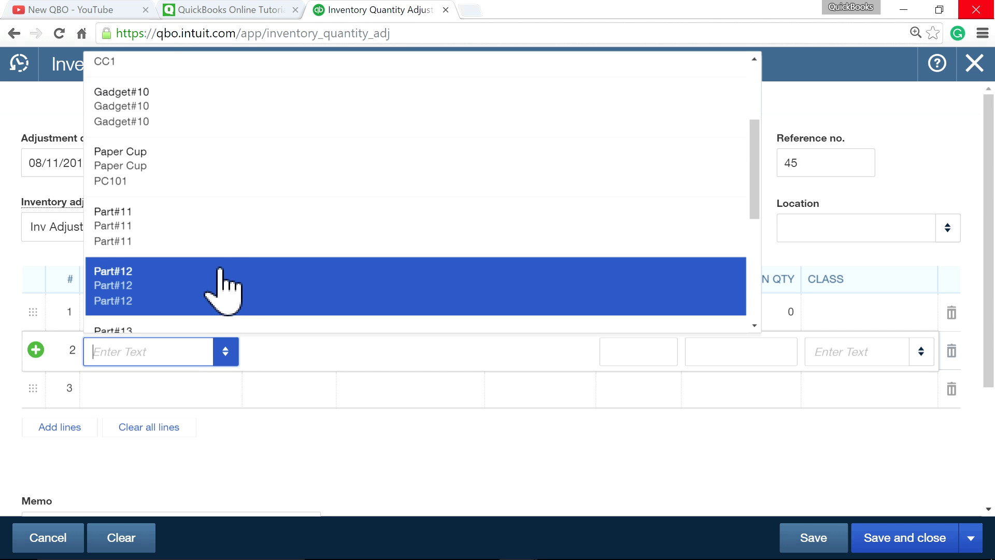
click(178, 298)
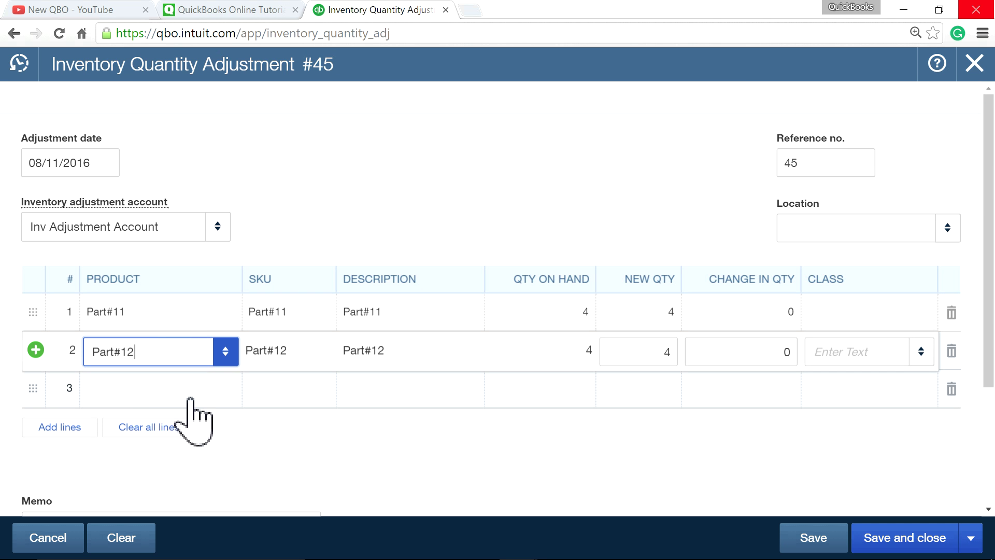
click(134, 389)
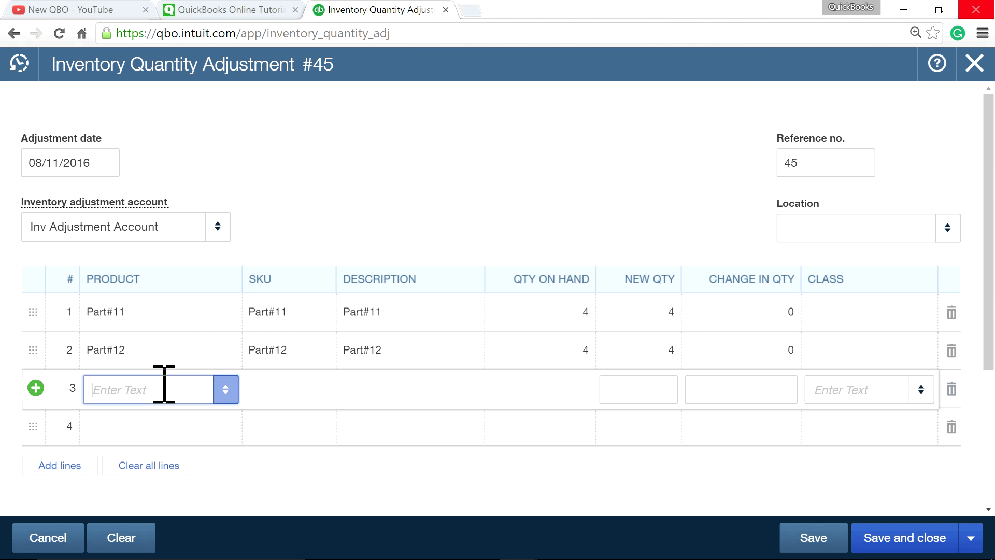
click(226, 392)
scroll(218, 303, down, 3)
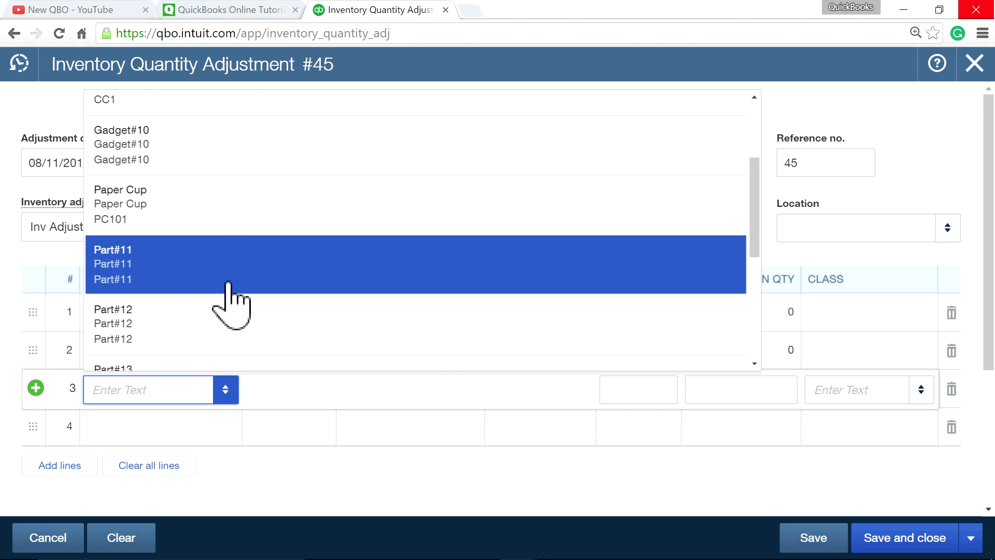
scroll(231, 296, down, 1)
click(229, 319)
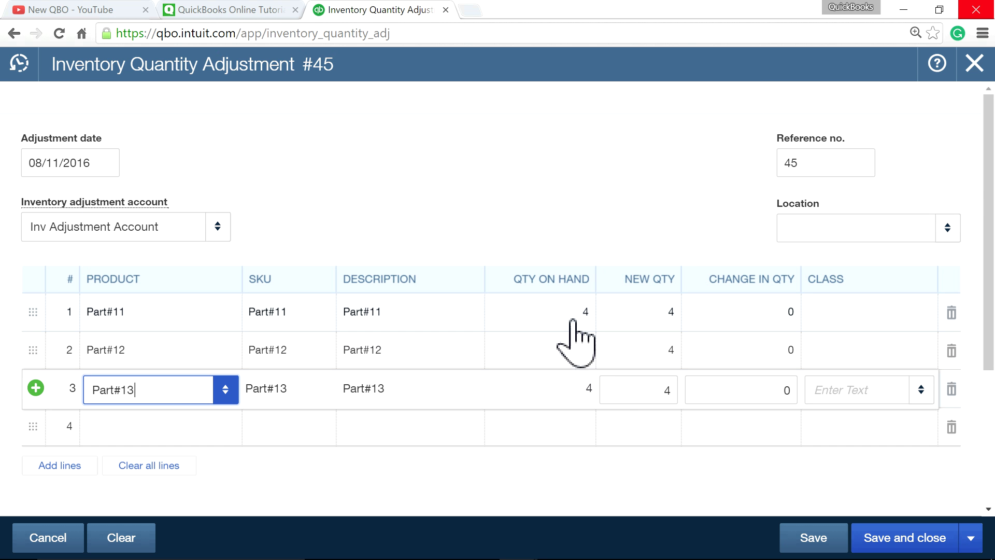
click(626, 314)
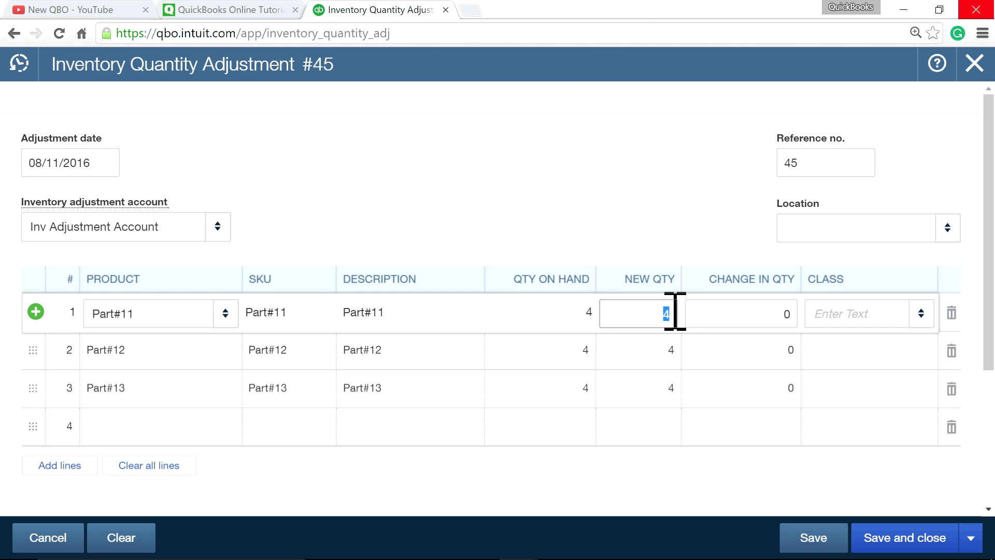
Set New Qty to 2 for Part#11, Part#12 and Part#13.
text(2)
key(Tab)
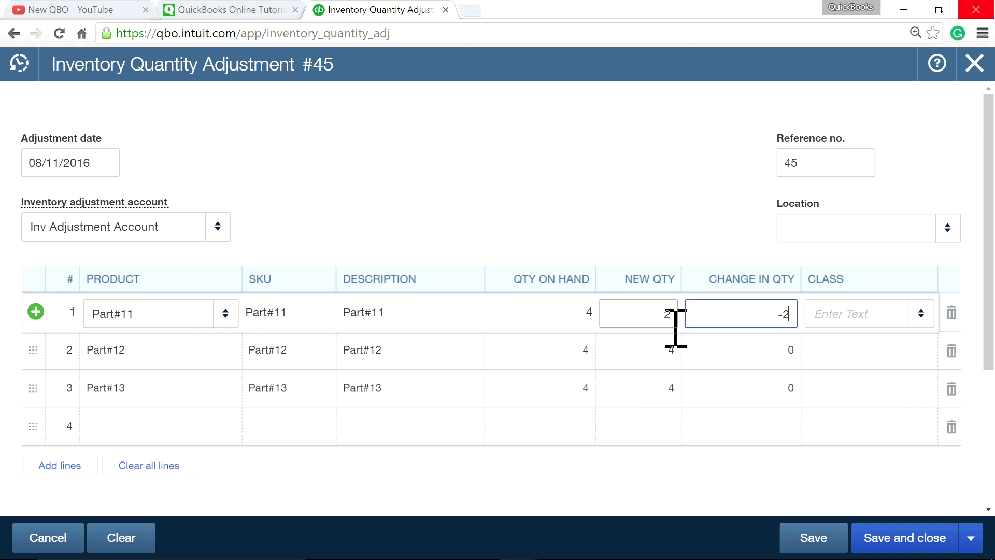
click(673, 352)
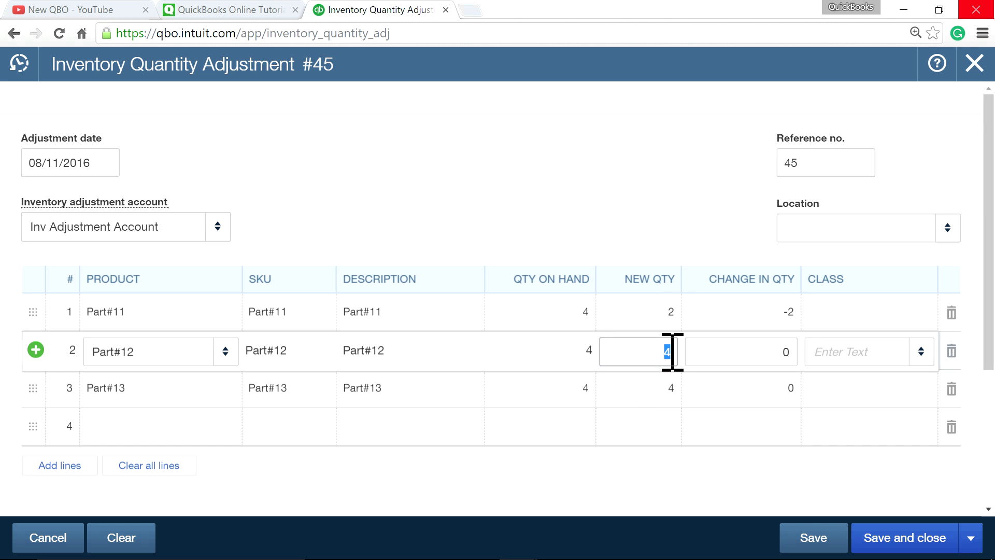
click(673, 390)
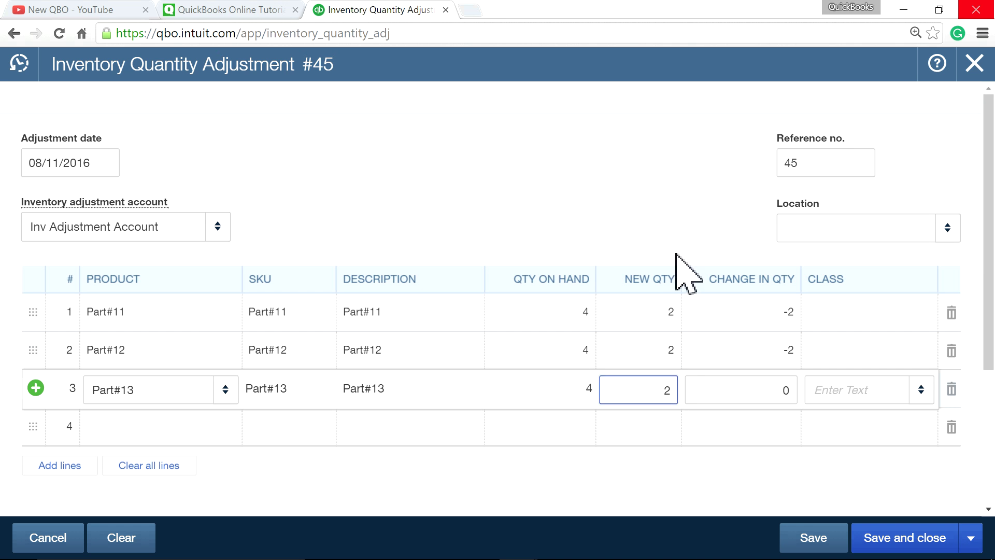
click(671, 230)
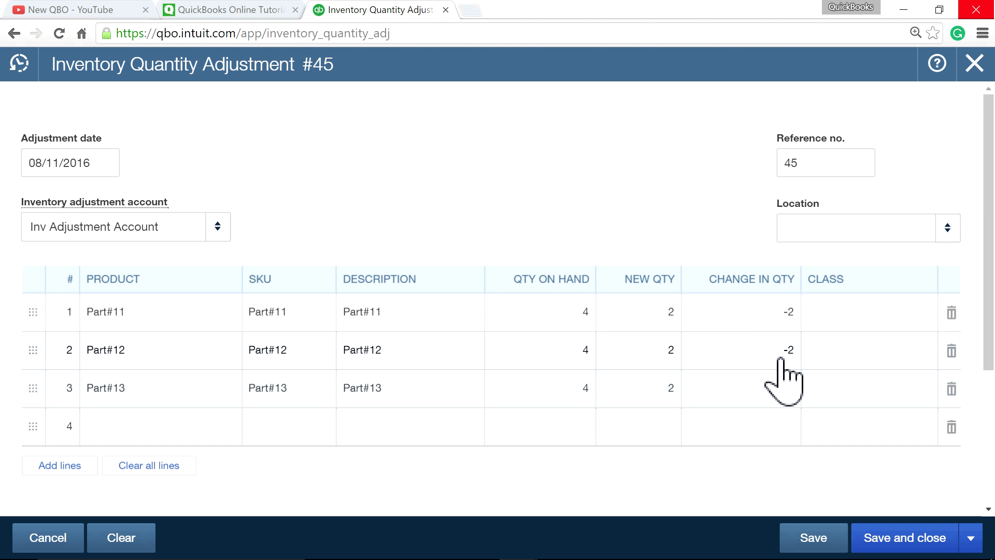
Assign class Product to all three part lines.
click(843, 311)
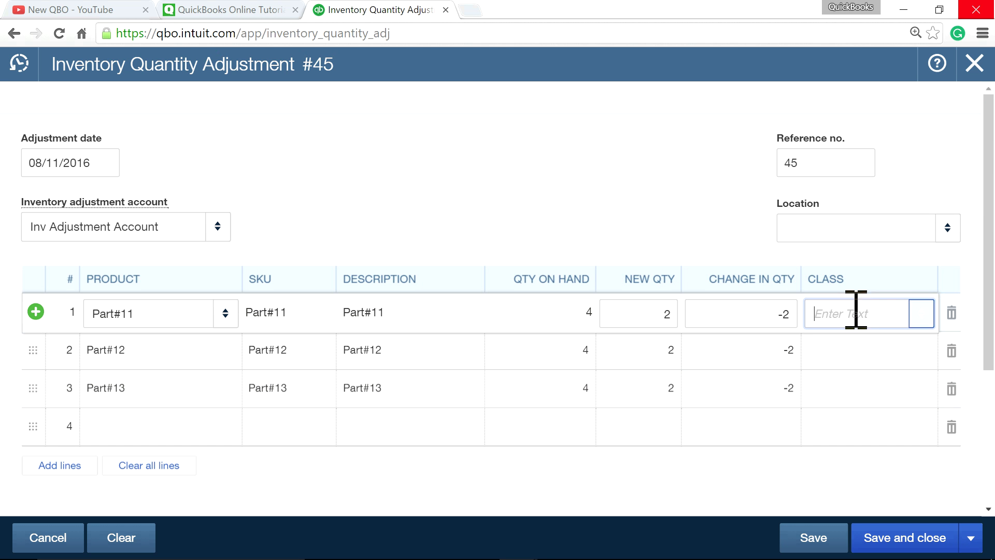
click(922, 314)
click(852, 375)
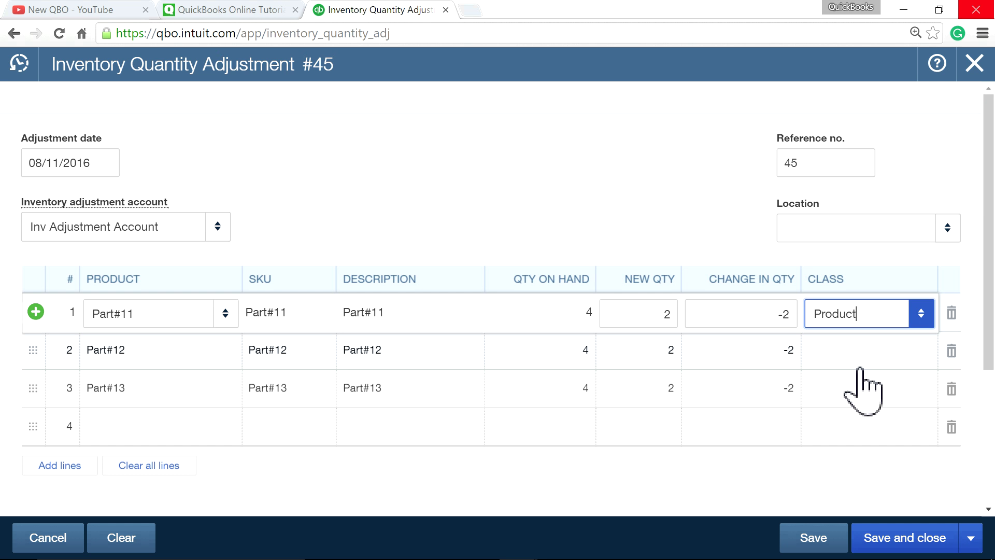
click(878, 355)
click(918, 361)
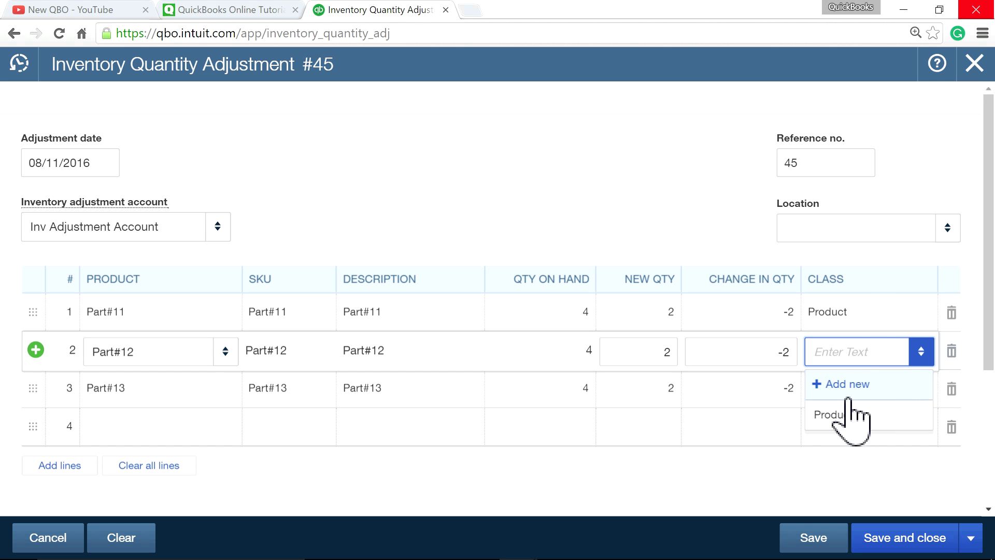
click(837, 413)
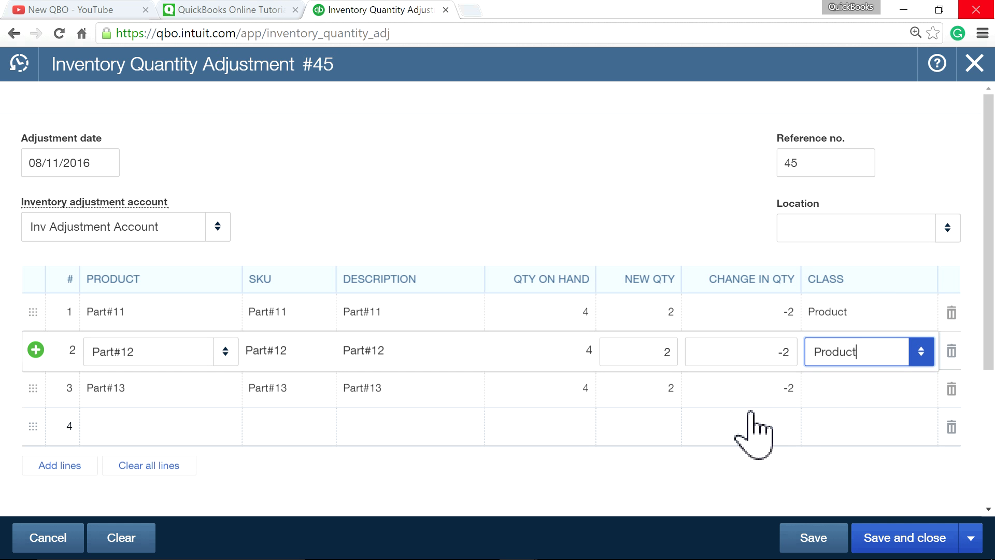
click(843, 388)
click(918, 390)
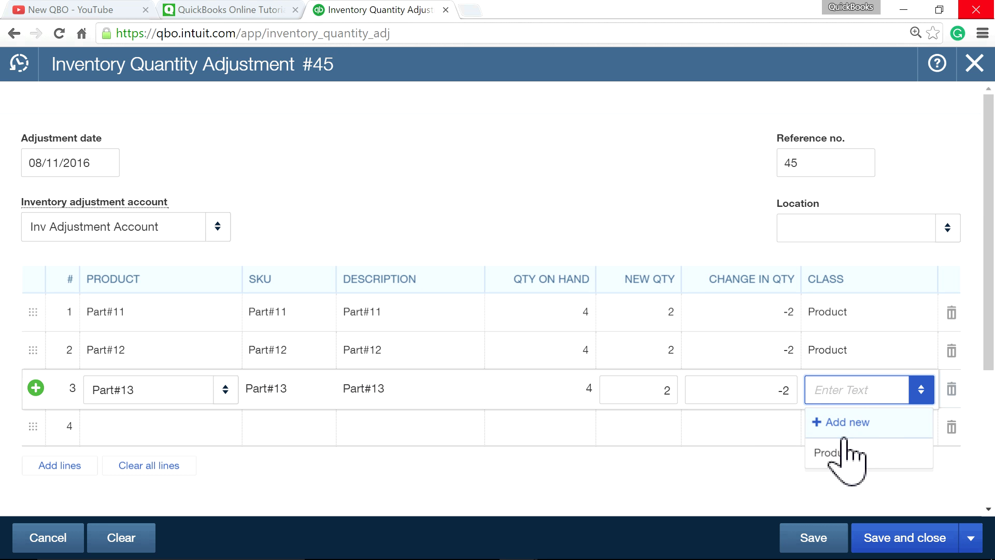
click(838, 452)
click(635, 465)
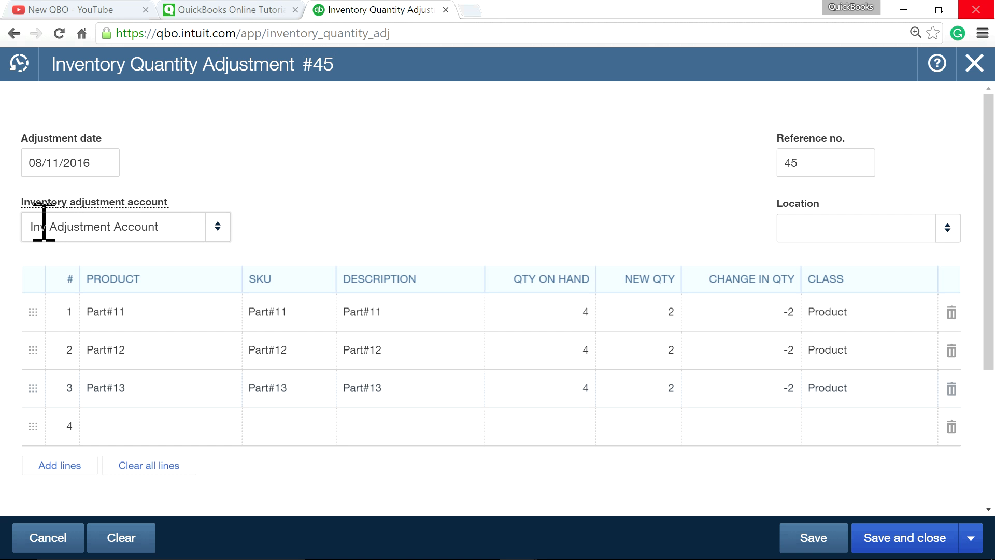
Save and close adjustment 45 posted to Inv Adjustment Account.
drag(177, 225, 38, 227)
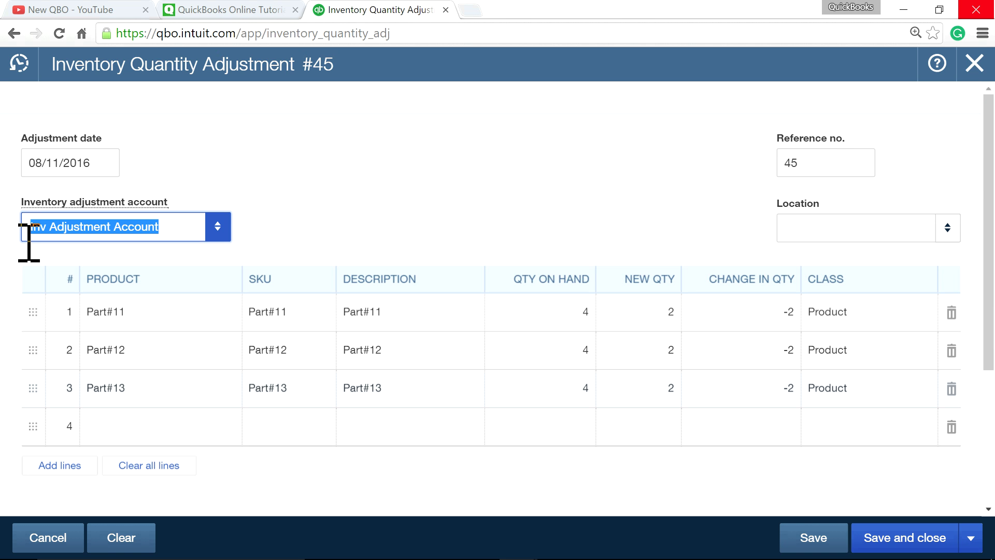
click(191, 228)
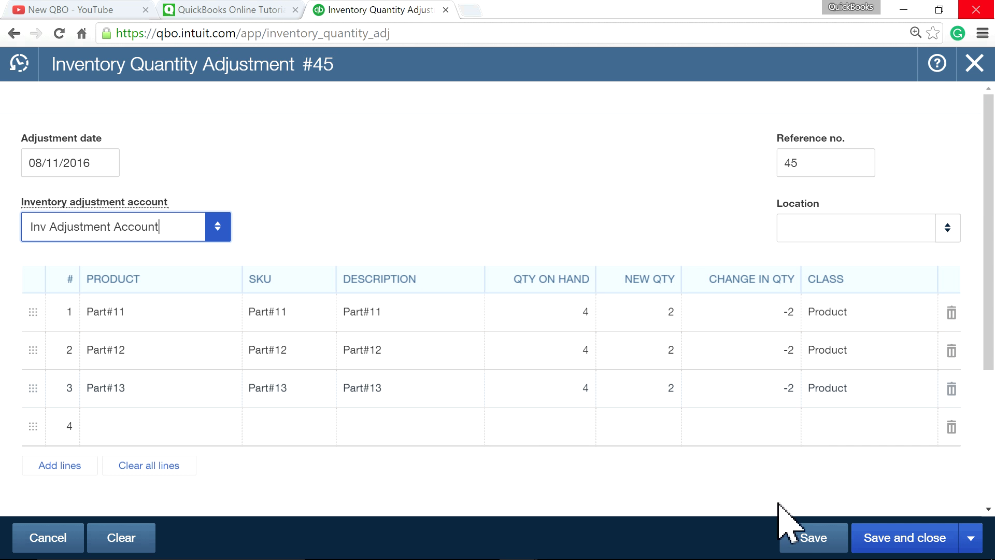
click(813, 539)
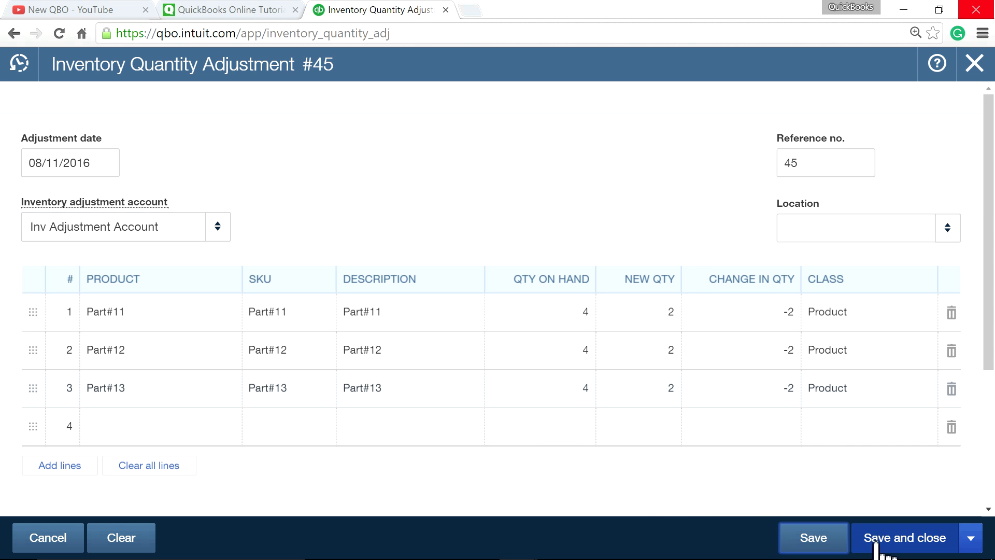
click(891, 550)
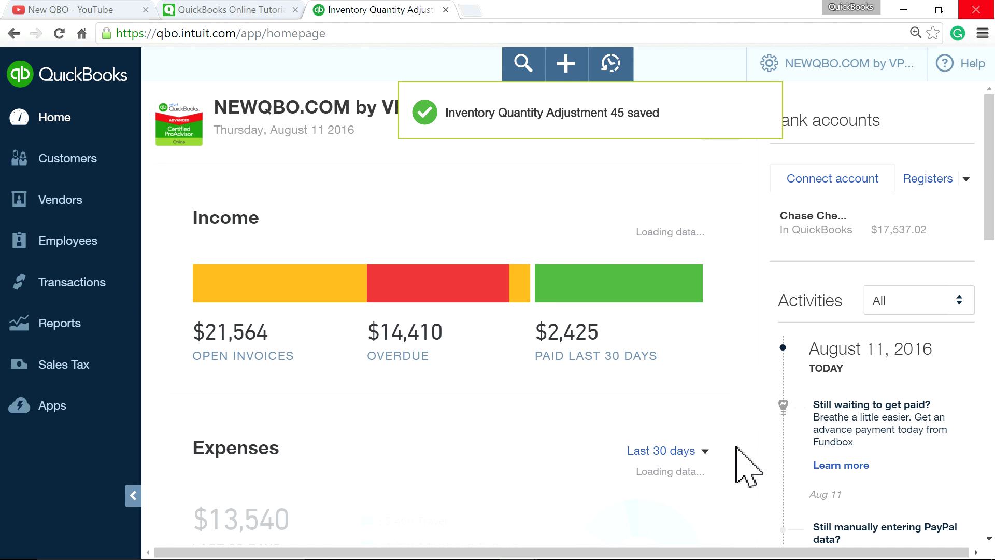
Run Profit and Loss for This Month (August 2016) and check Inv Adjustment Account at 3,200.00.
click(74, 325)
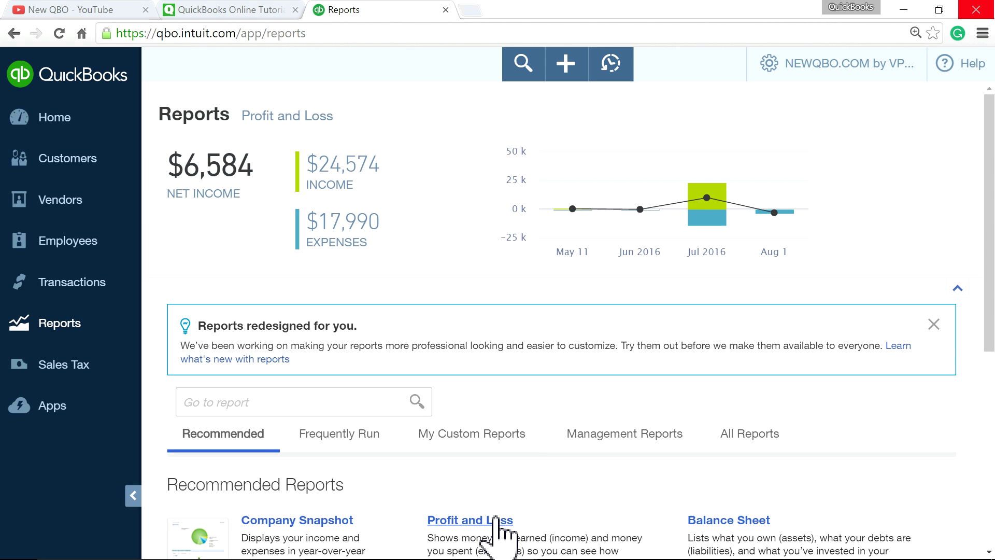
click(495, 520)
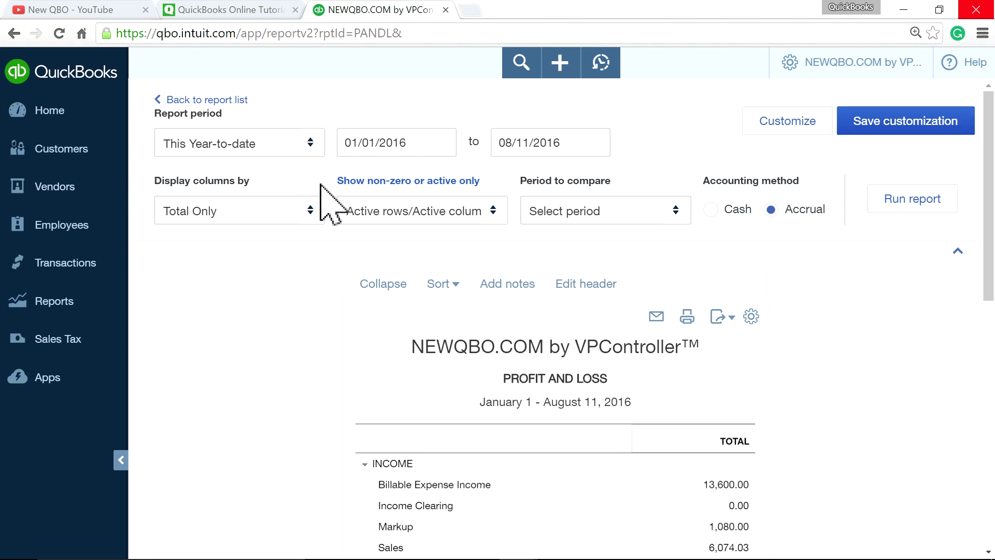
click(320, 153)
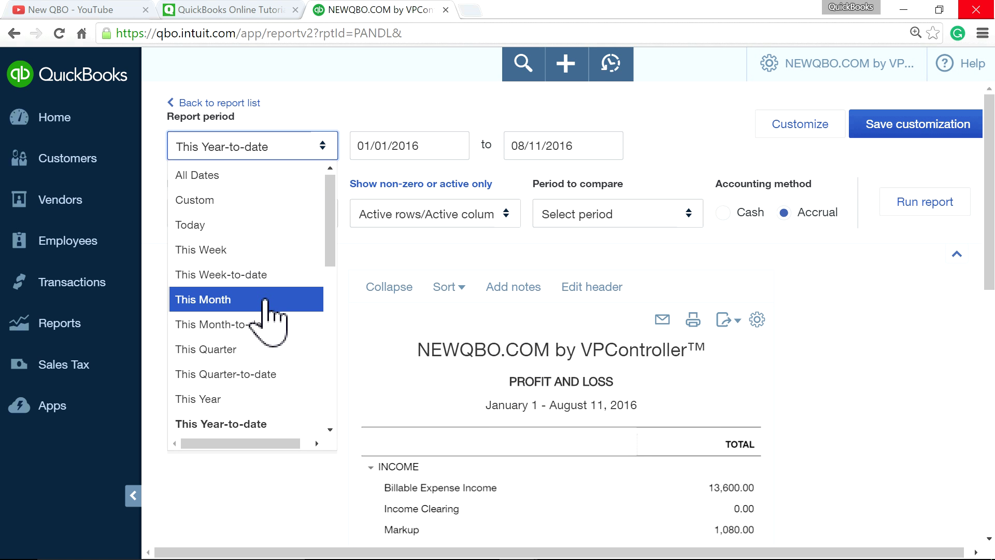
scroll(267, 322, down, 1)
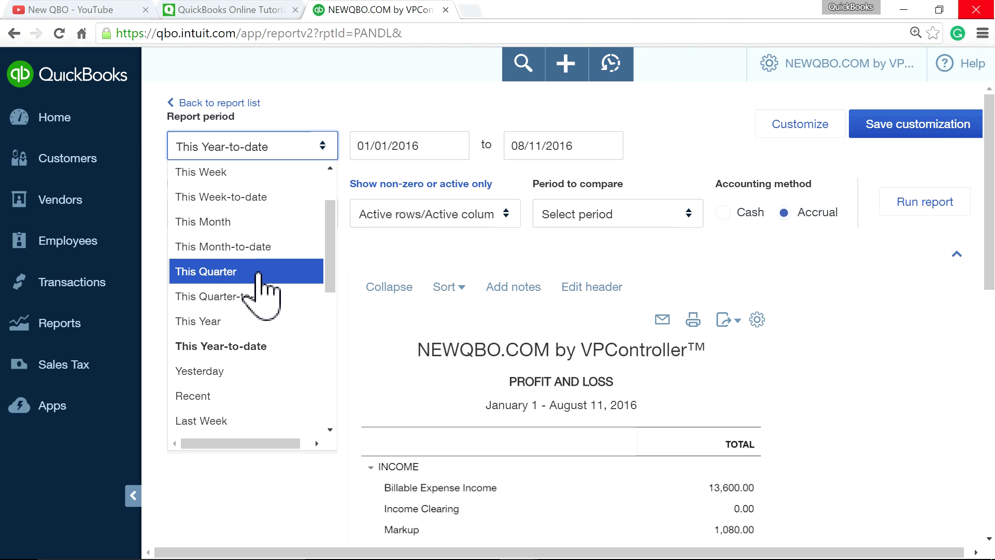
click(250, 221)
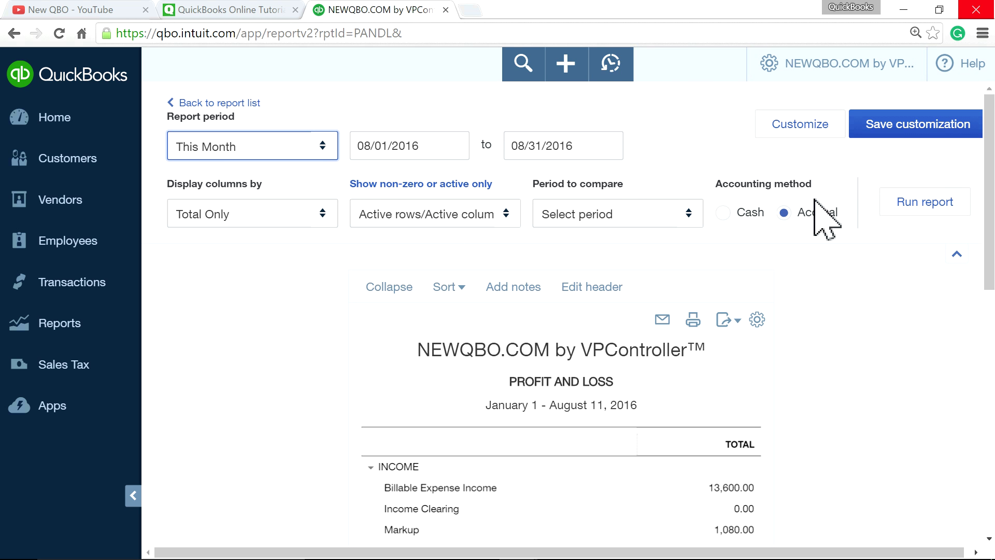
click(899, 204)
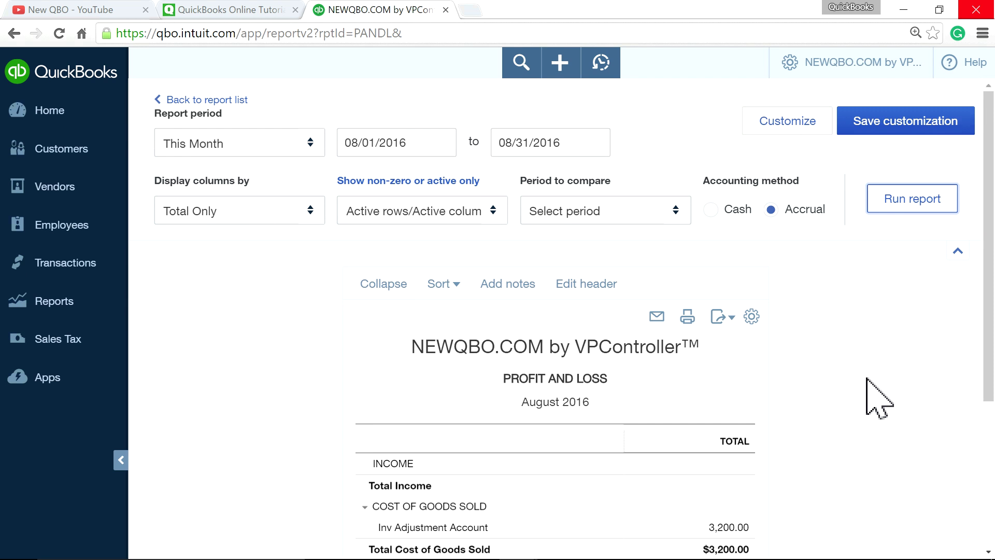
scroll(879, 399, down, 3)
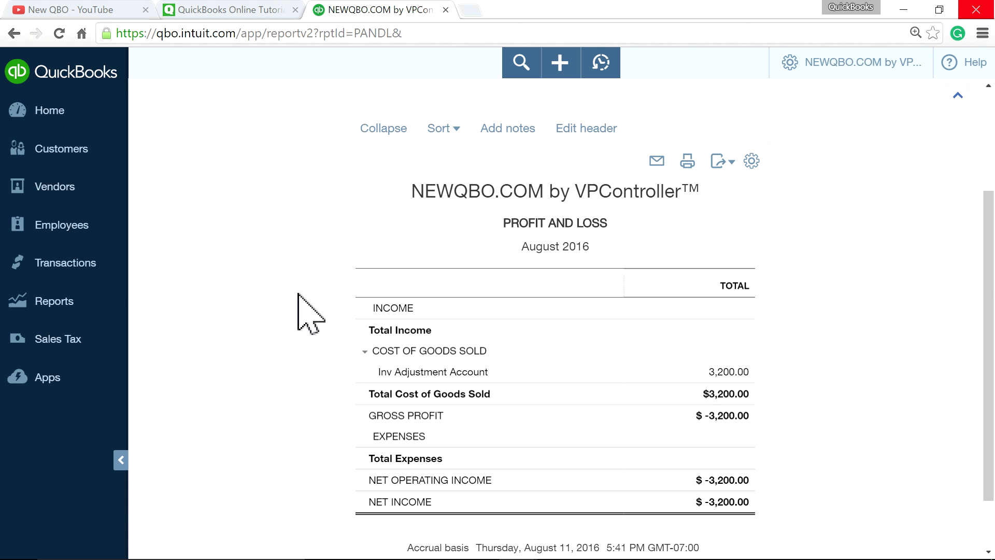
click(559, 63)
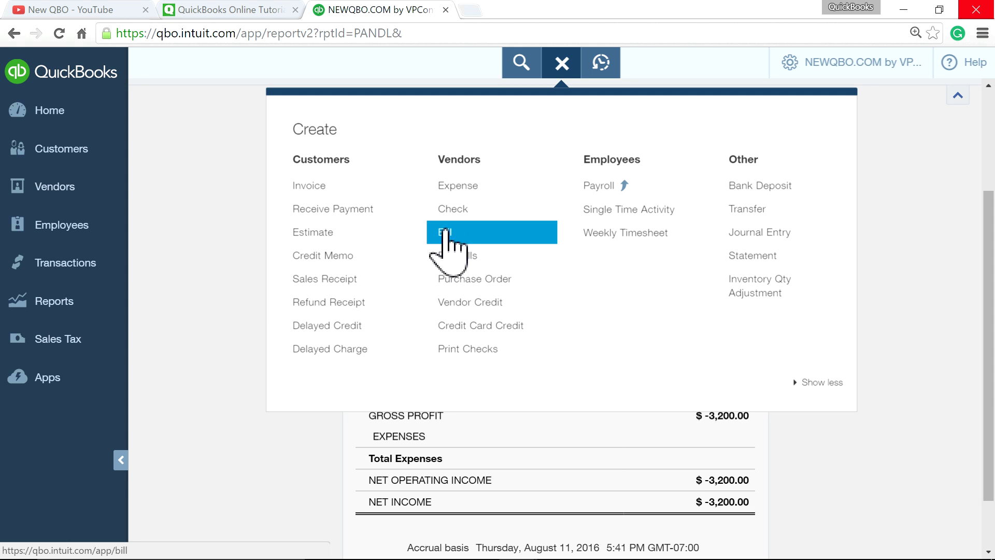
Set this Profit and Loss tab's report period to This Month and rerun it.
click(445, 232)
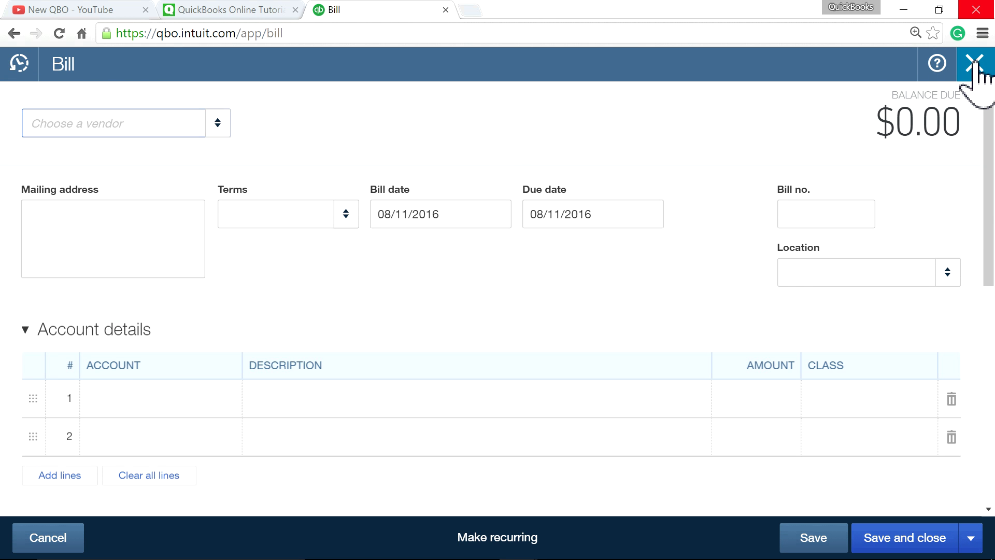
click(974, 64)
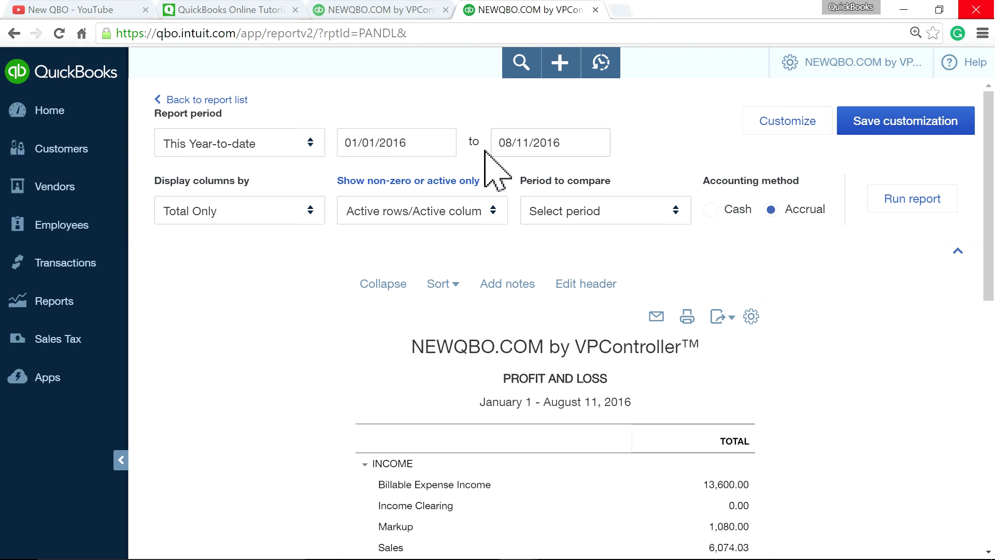
click(296, 151)
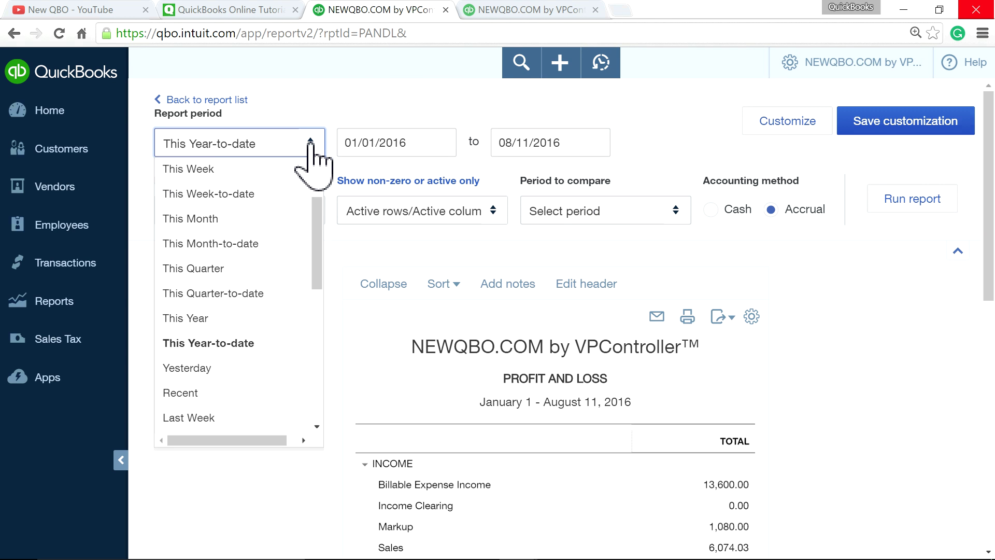
click(231, 218)
click(910, 203)
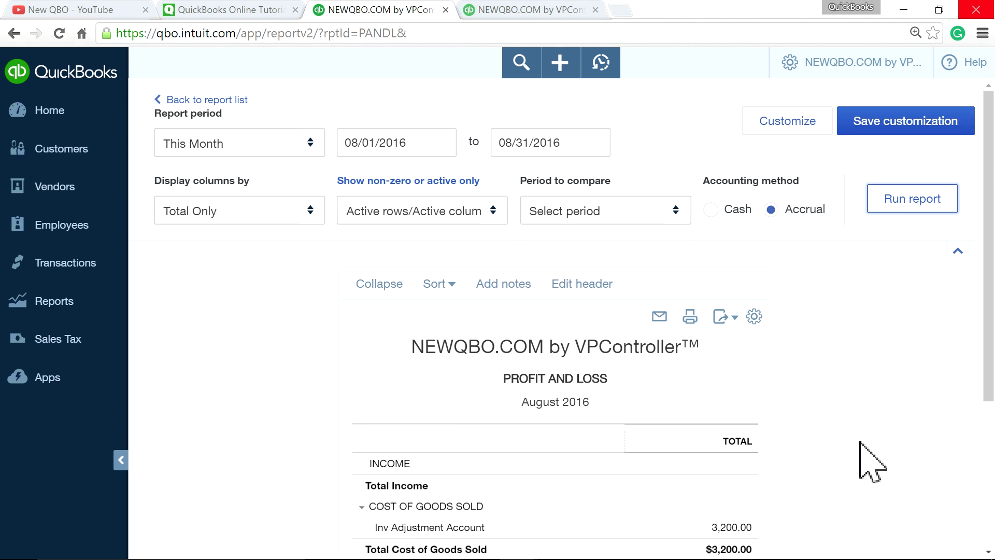
scroll(850, 440, down, 3)
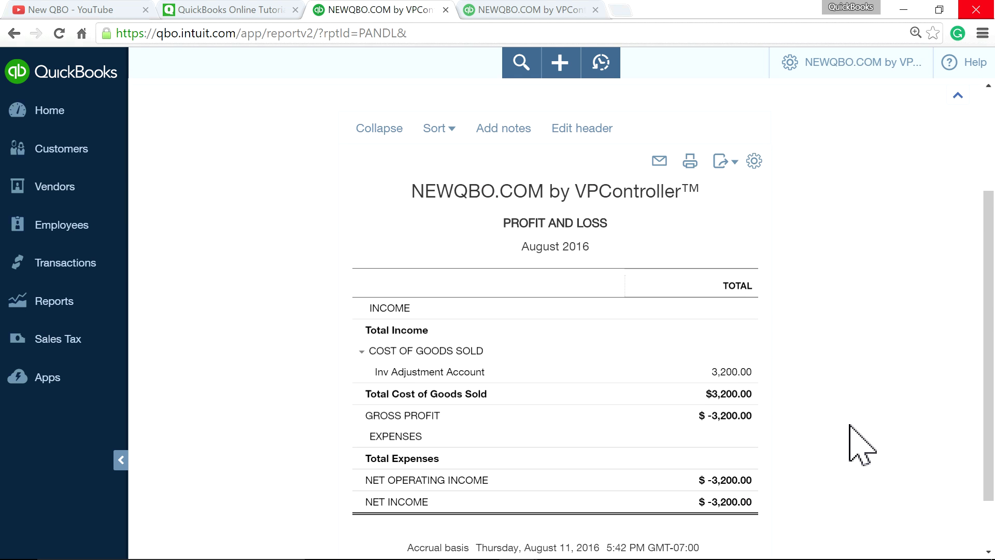
Switch to the other Profit and Loss tab and start a new bill.
click(563, 10)
click(560, 65)
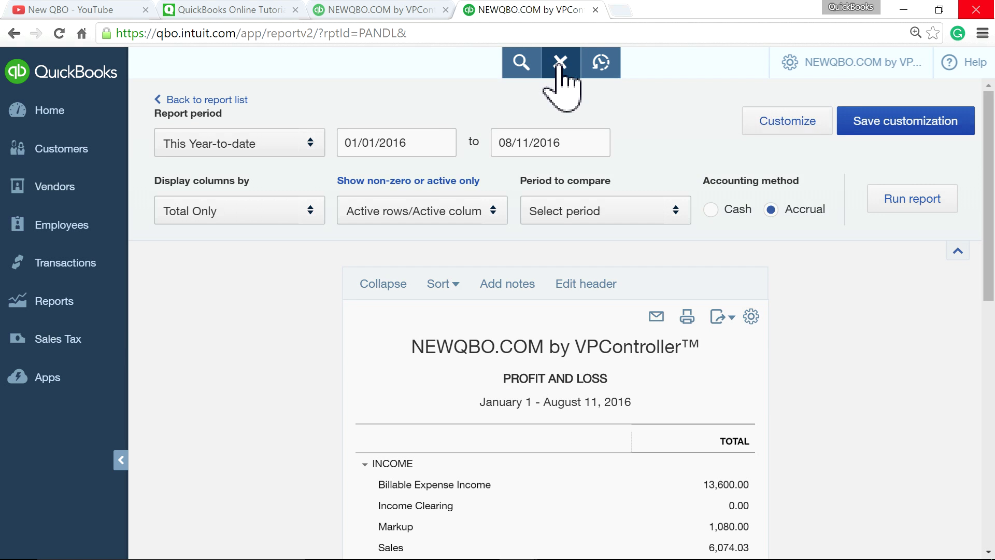
click(495, 232)
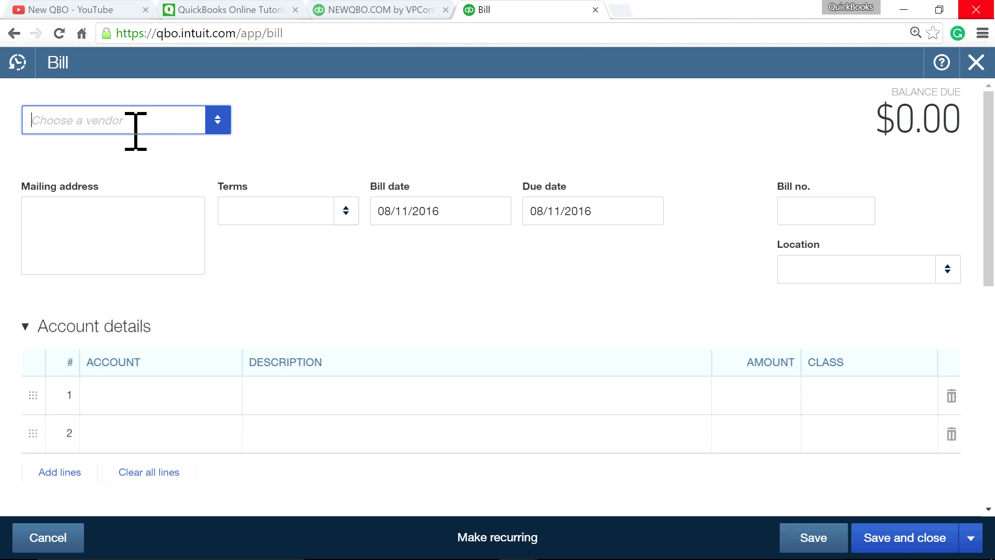
Pick zero bill as the vendor, then close the bill without saving it.
text(zero bill)
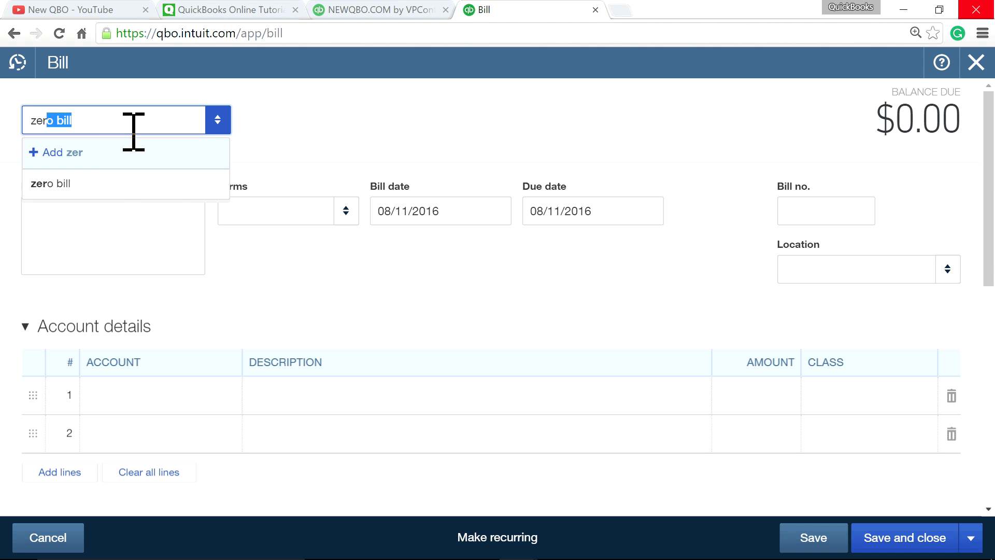
click(79, 184)
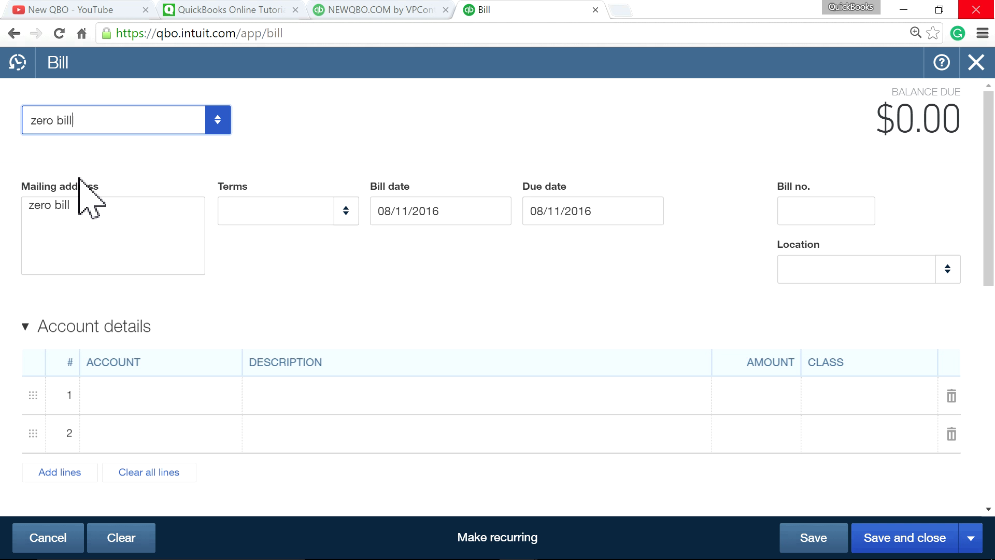
click(976, 63)
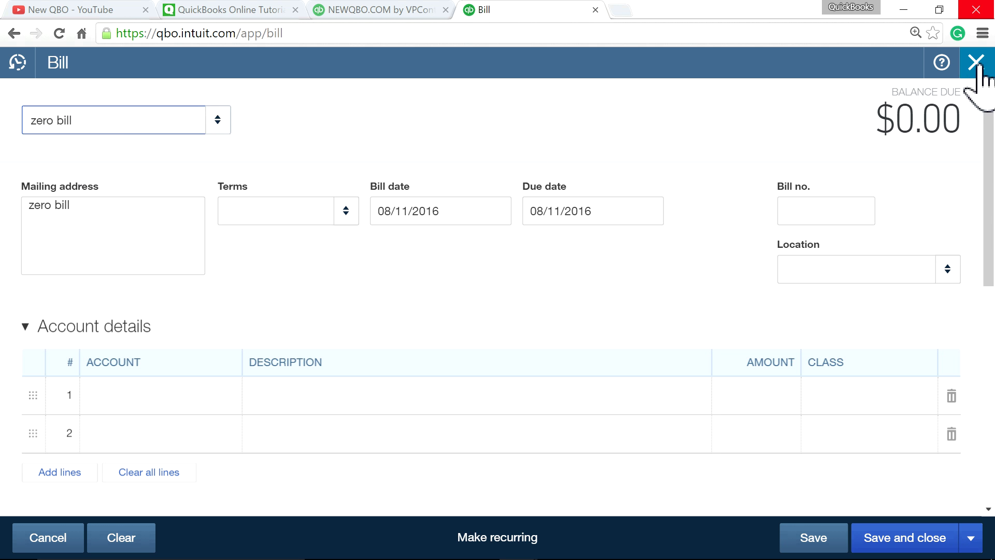
click(570, 328)
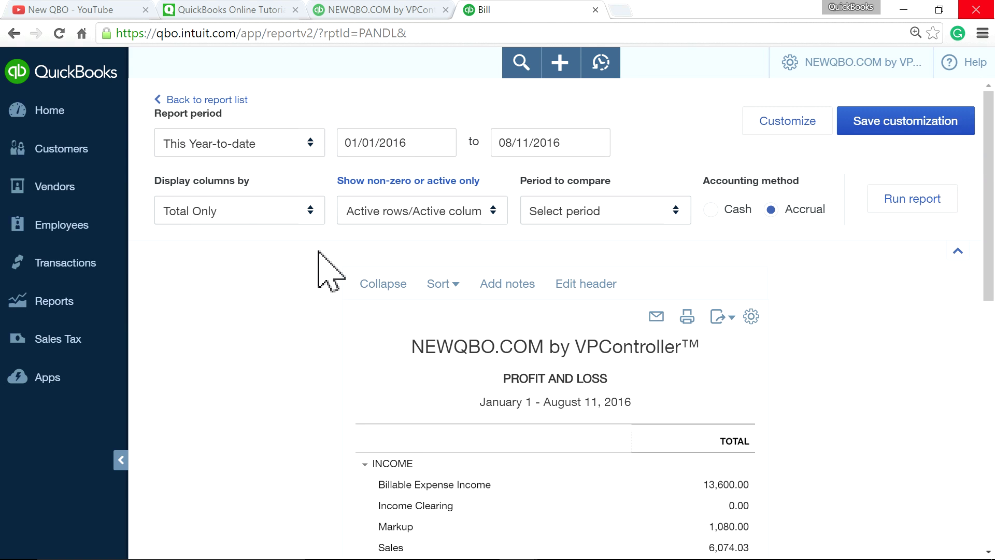
Open the Vendors list and sort it A to Z by the VENDOR column.
click(58, 201)
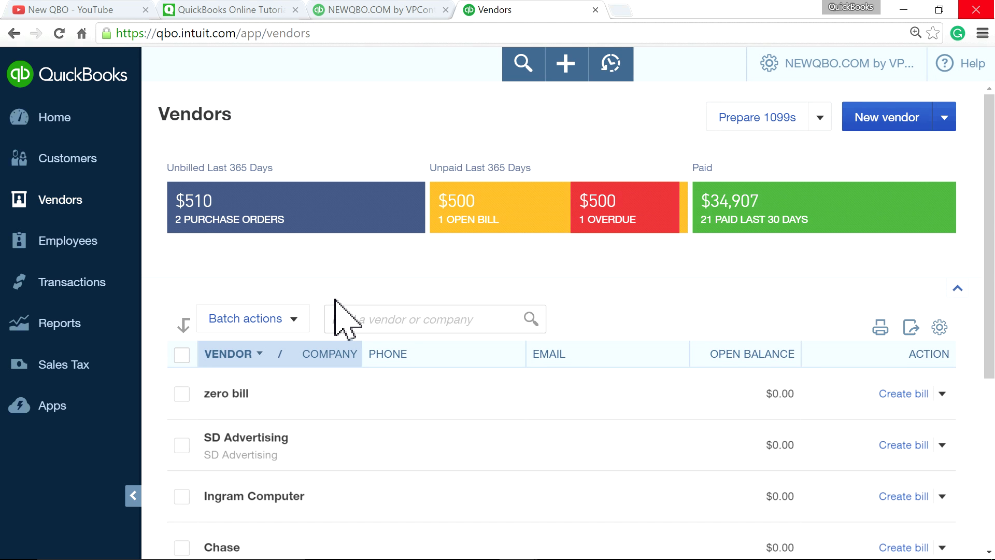
scroll(337, 301, down, 5)
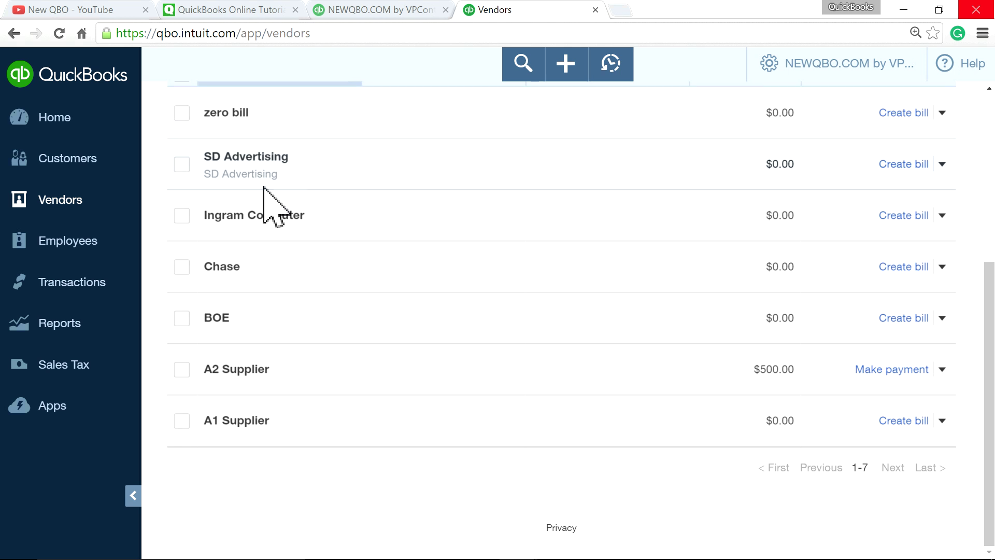
scroll(311, 208, up, 3)
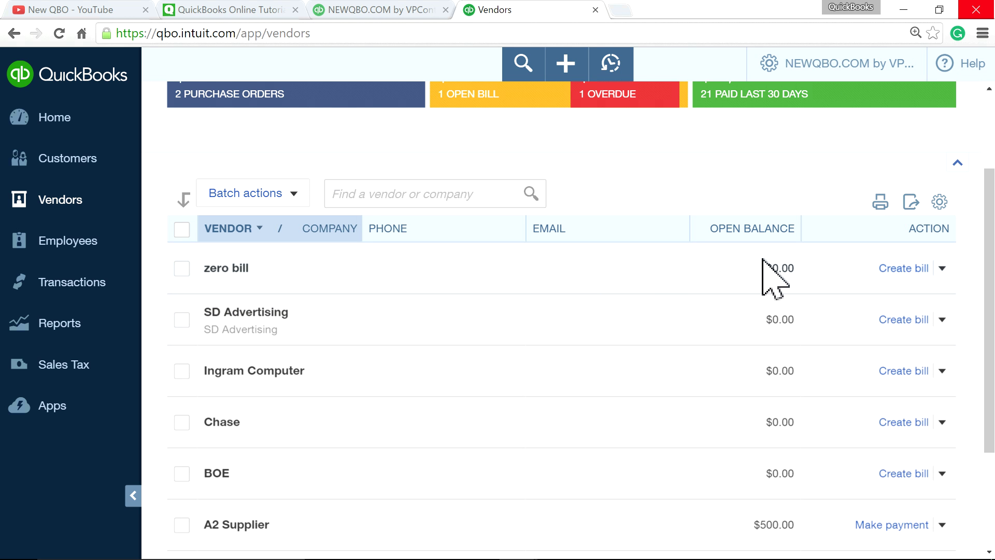
click(222, 229)
scroll(361, 298, down, 5)
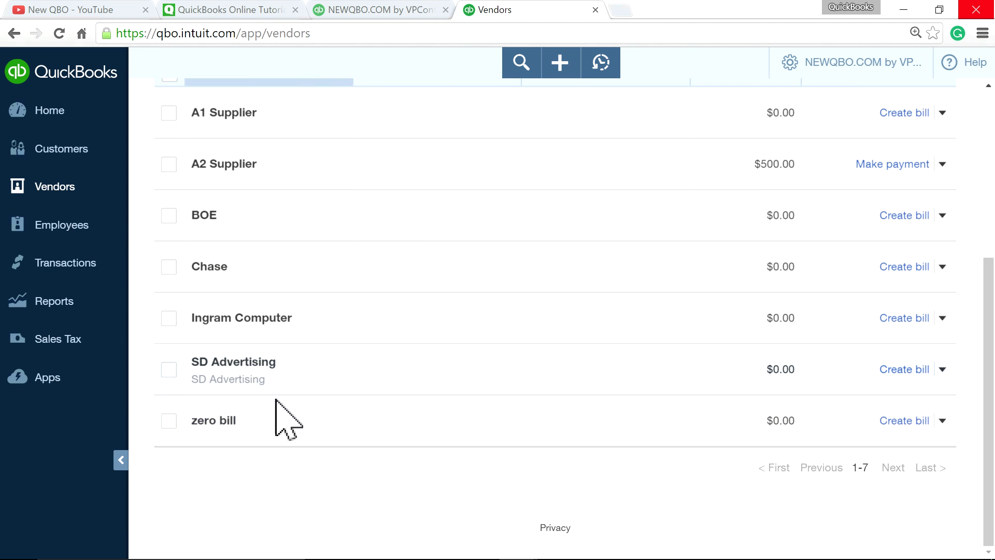
scroll(422, 367, up, 5)
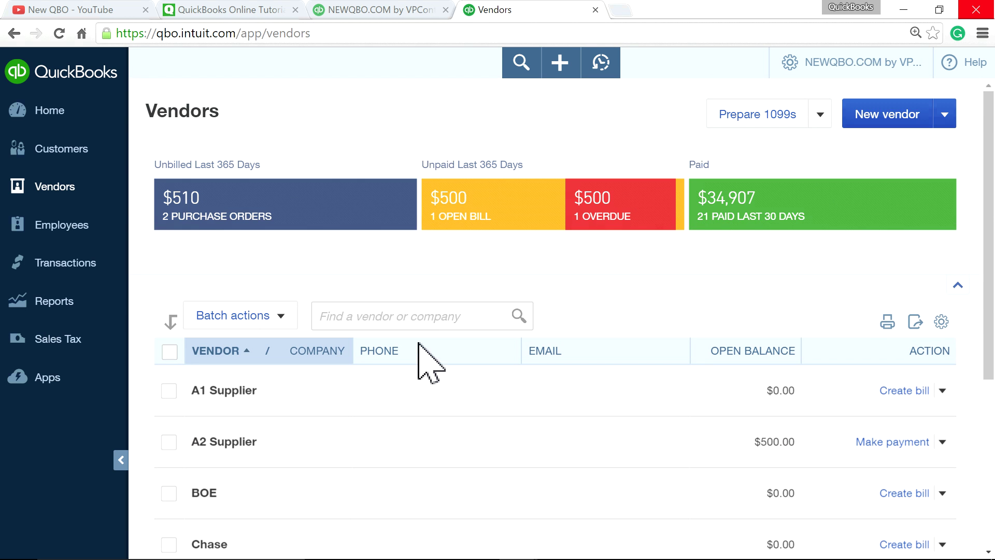
Start a new bill with zero bill as the vendor.
click(565, 66)
click(474, 234)
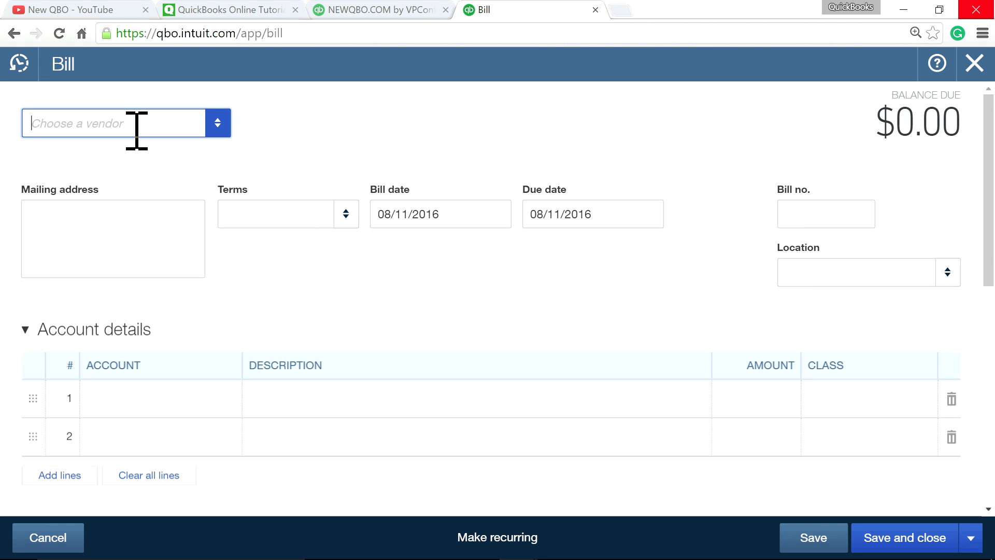
text(zero bill)
click(127, 189)
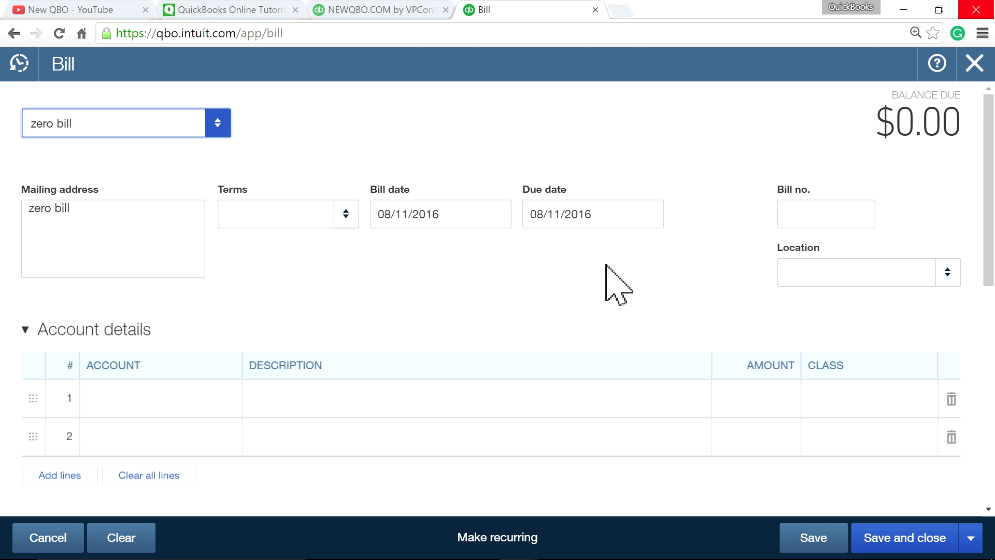
Charge account line 1 to Inv Adjustment Account for -3,200.00.
scroll(620, 285, down, 3)
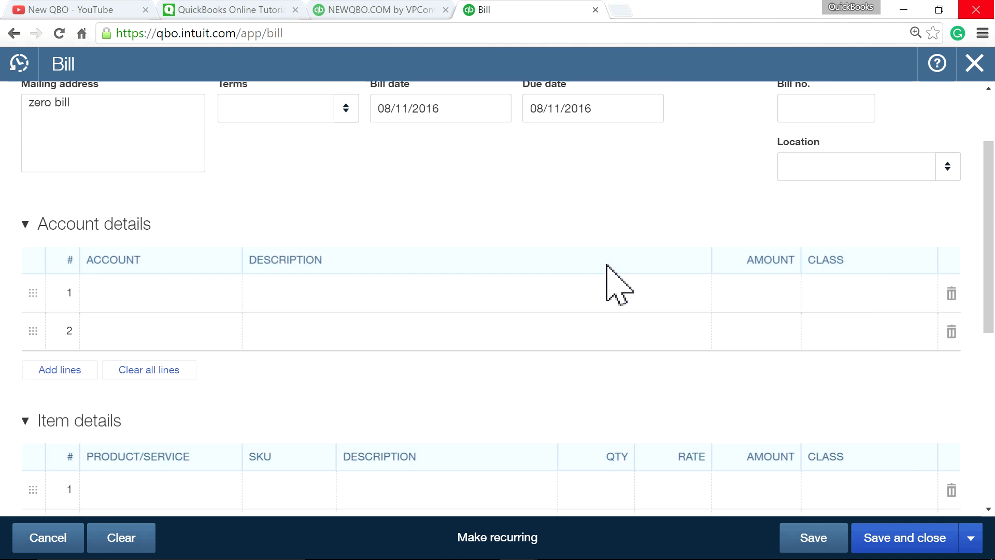
click(125, 253)
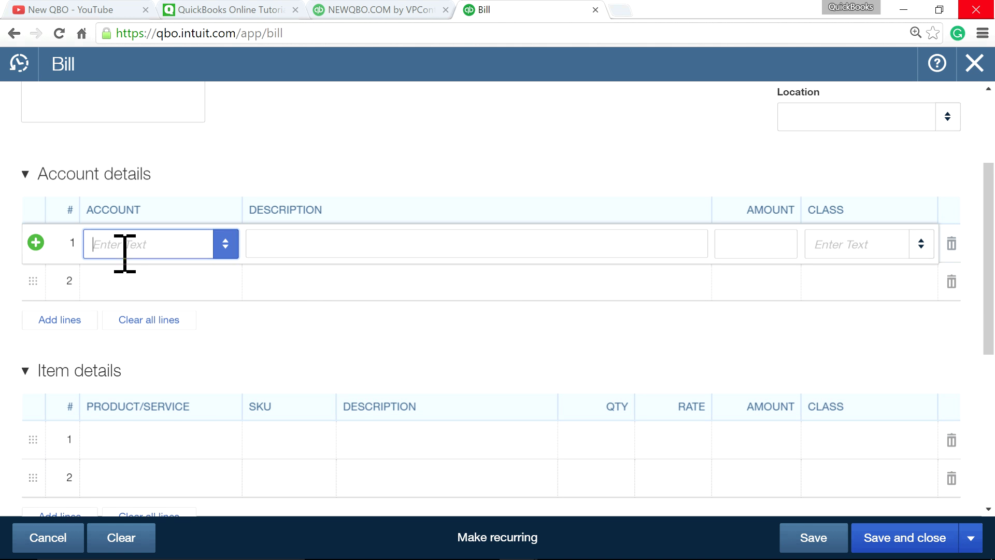
click(225, 246)
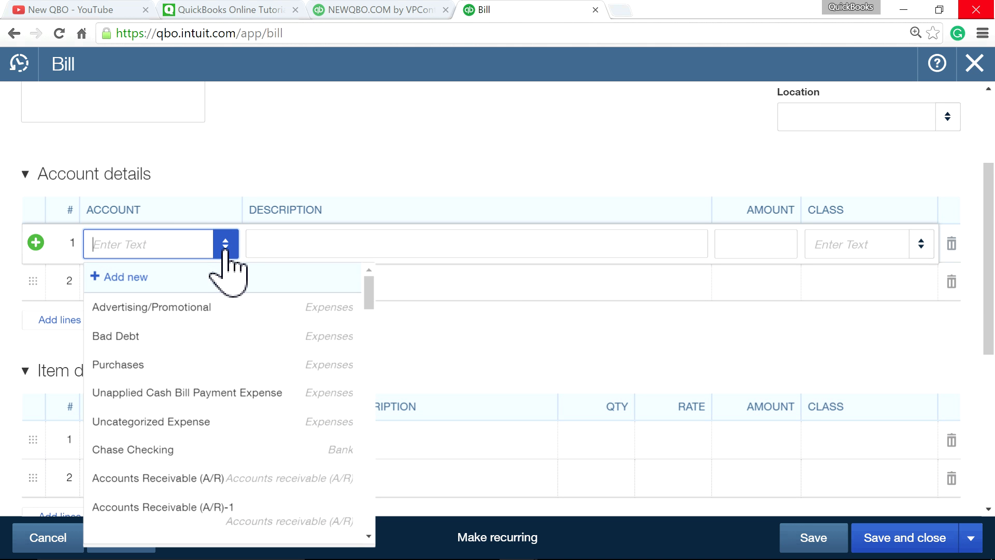
text(inv)
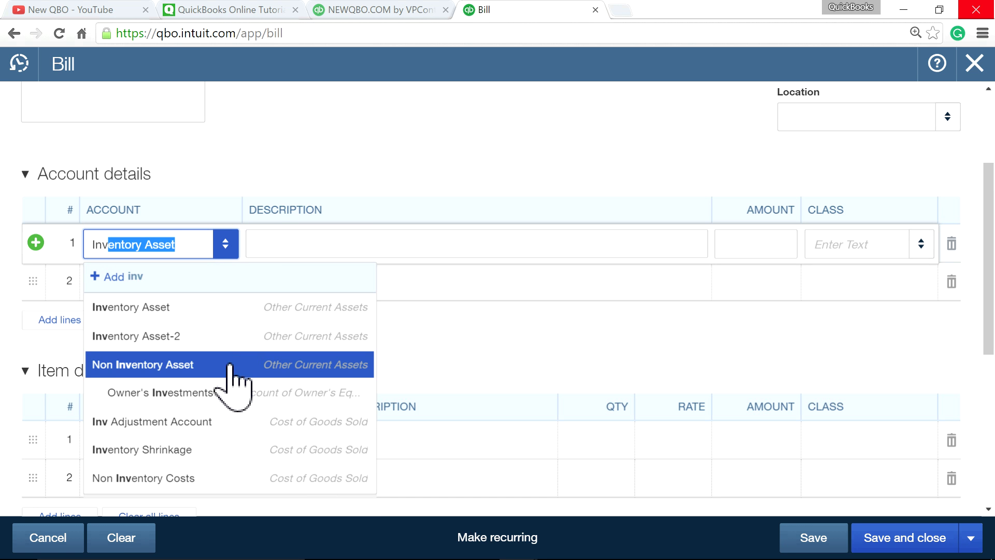
click(228, 421)
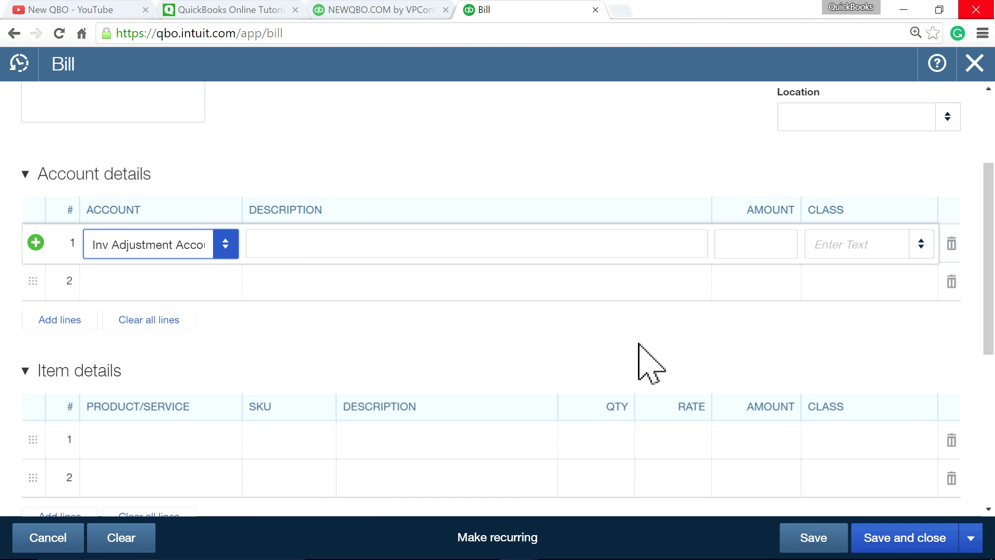
click(754, 252)
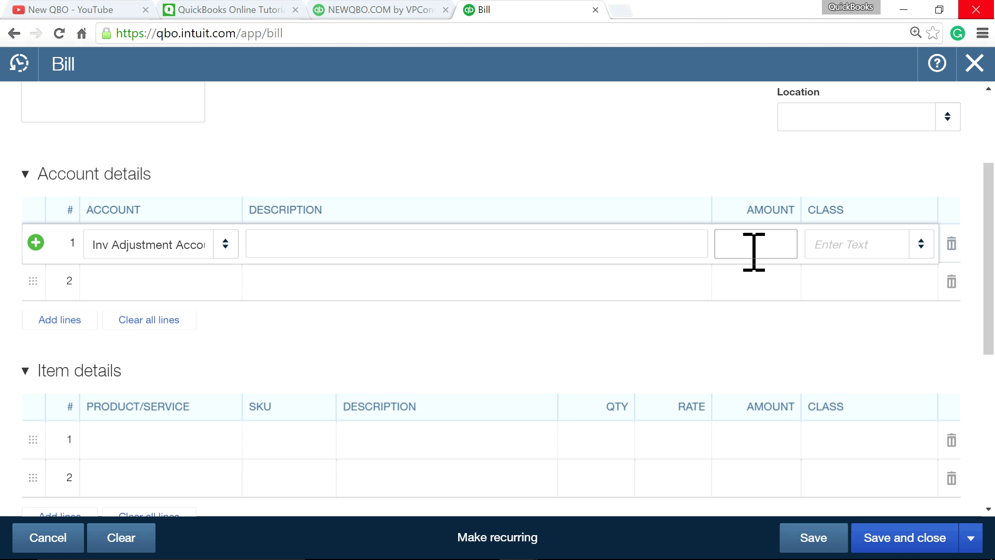
text(-3200)
click(650, 174)
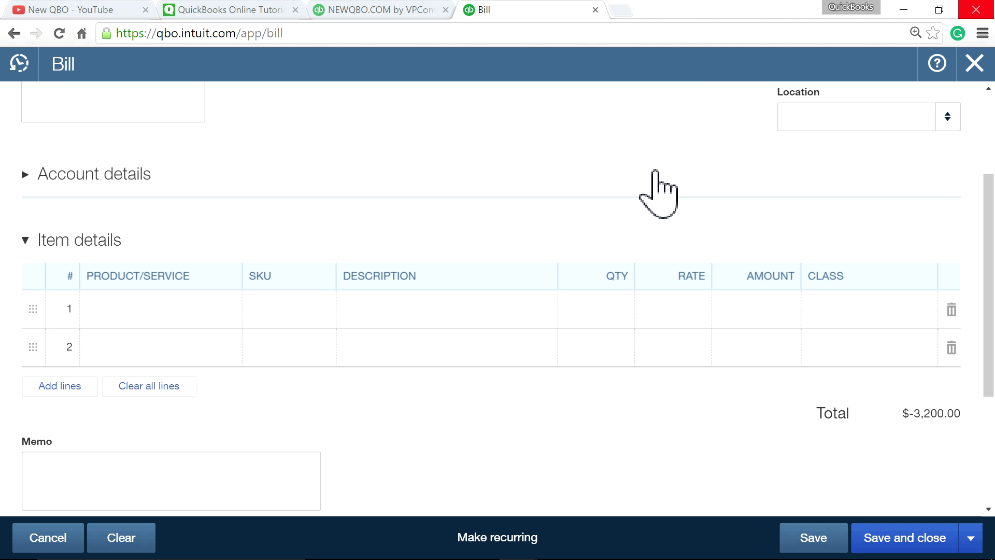
Check the Profit and Loss report, then class the Inv Adjustment line as Product.
click(390, 4)
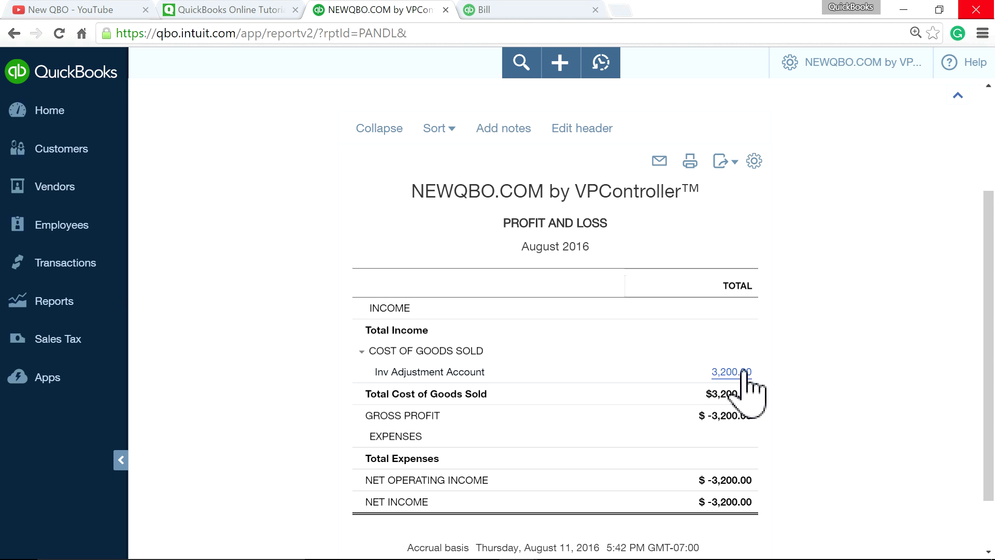
click(486, 9)
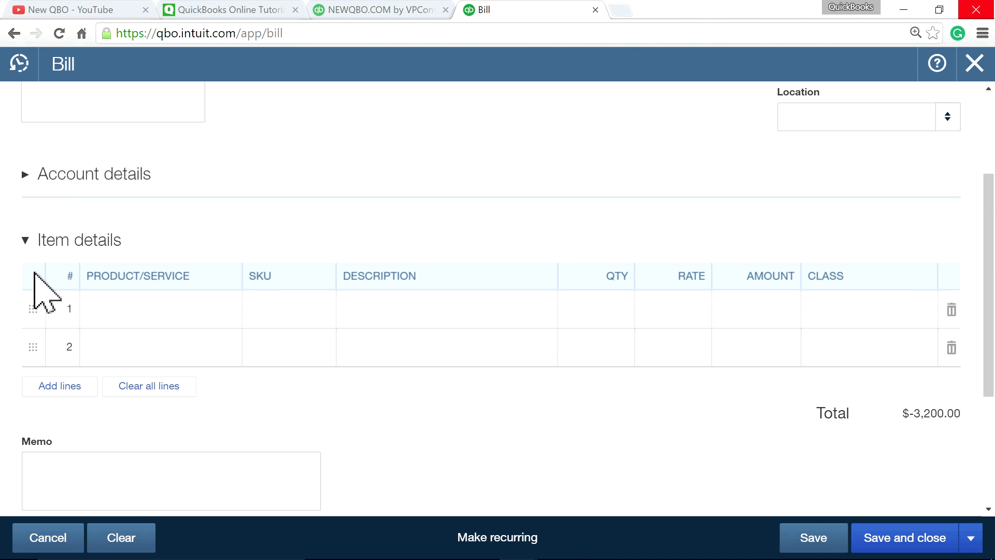
click(39, 172)
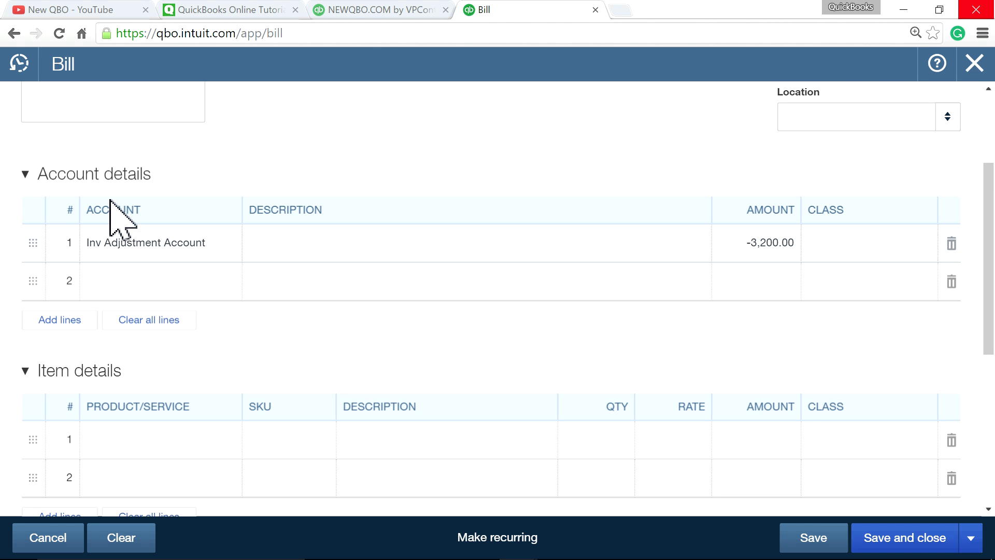
click(909, 252)
click(913, 250)
click(842, 308)
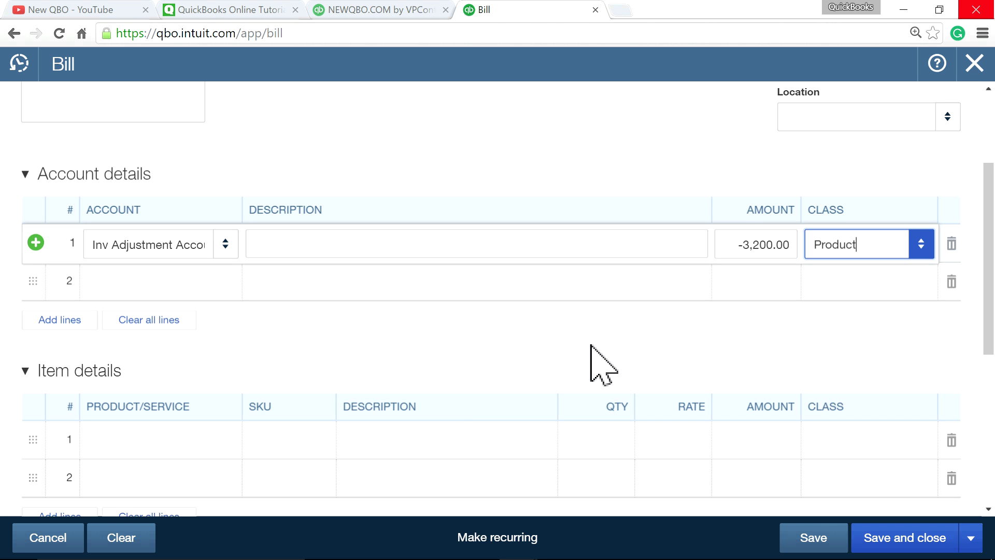
scroll(461, 366, down, 3)
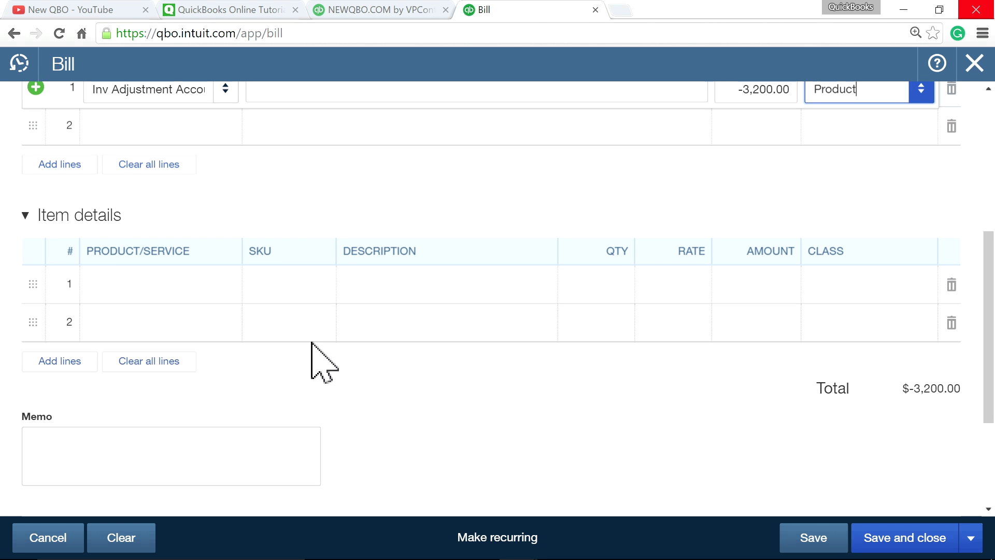
click(134, 285)
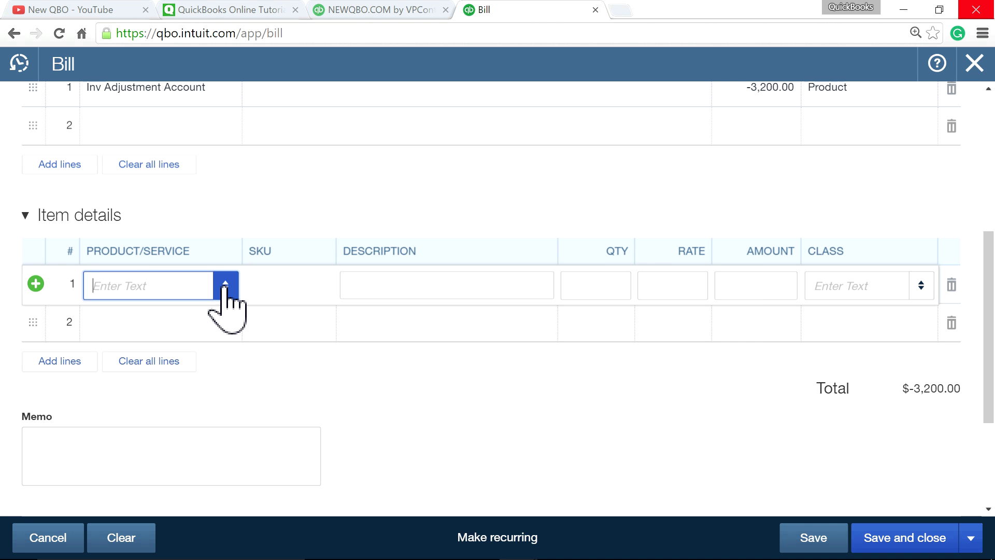
Add Gadget#10 as item line 1, quantity 1 at rate 3,200, bringing the total to $0.00.
text(gafd)
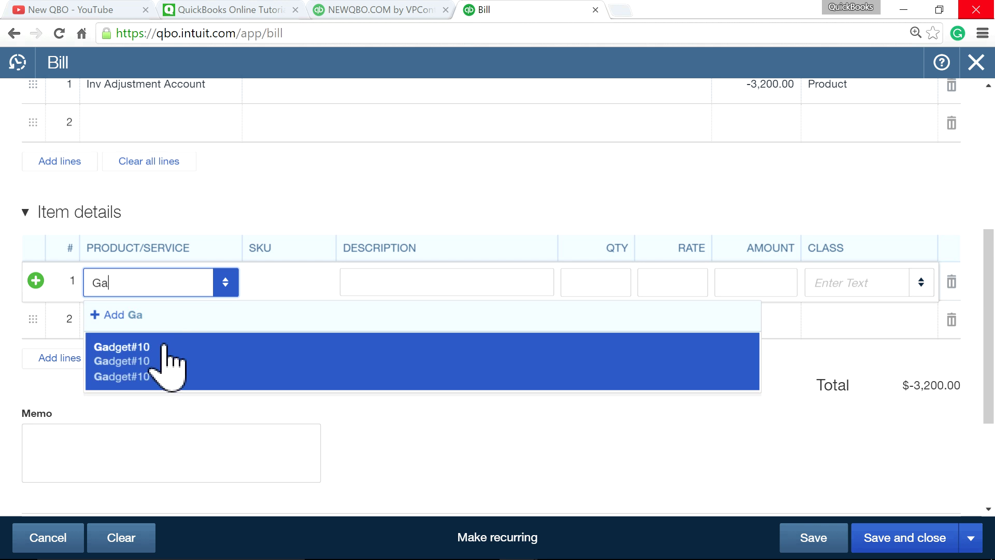
click(168, 369)
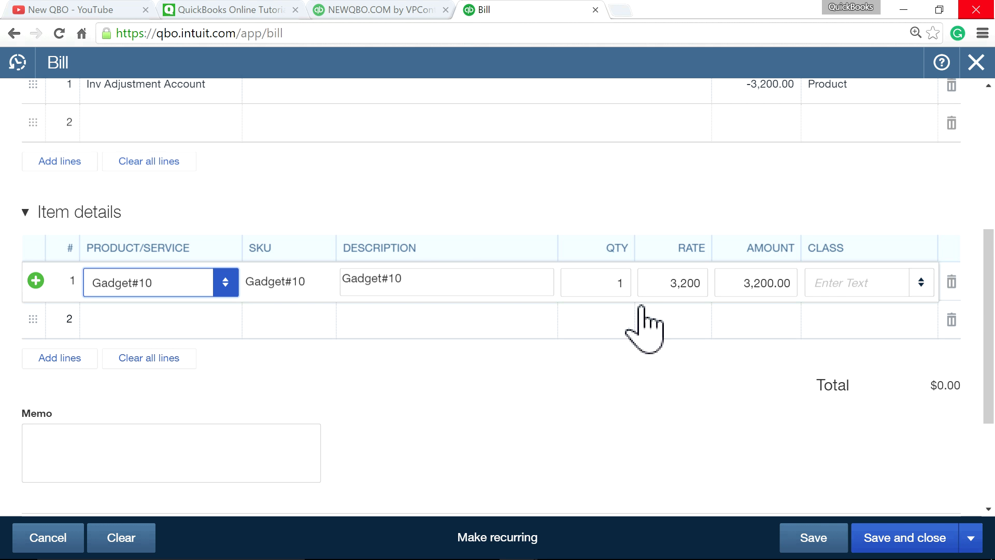
click(669, 284)
click(699, 207)
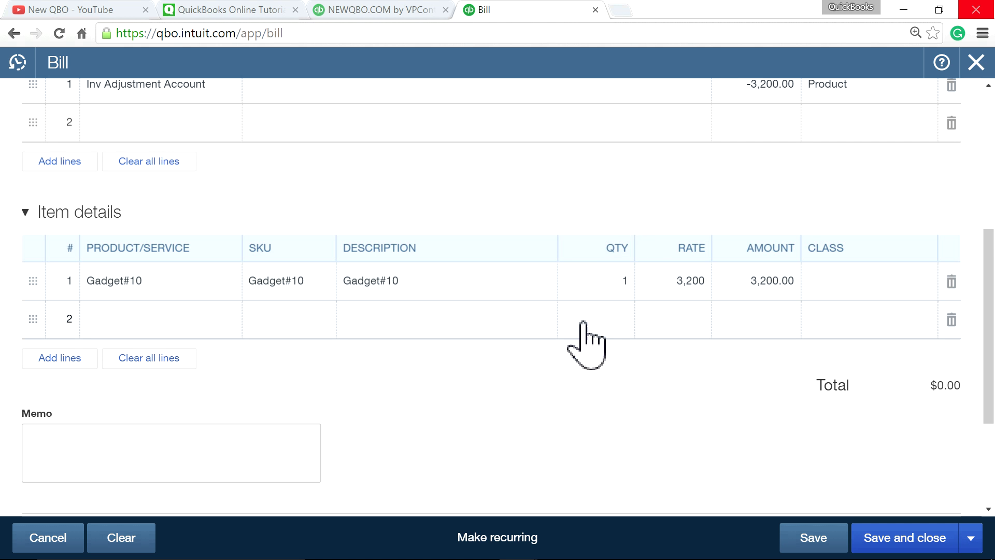
scroll(604, 234, up, 3)
scroll(622, 239, up, 3)
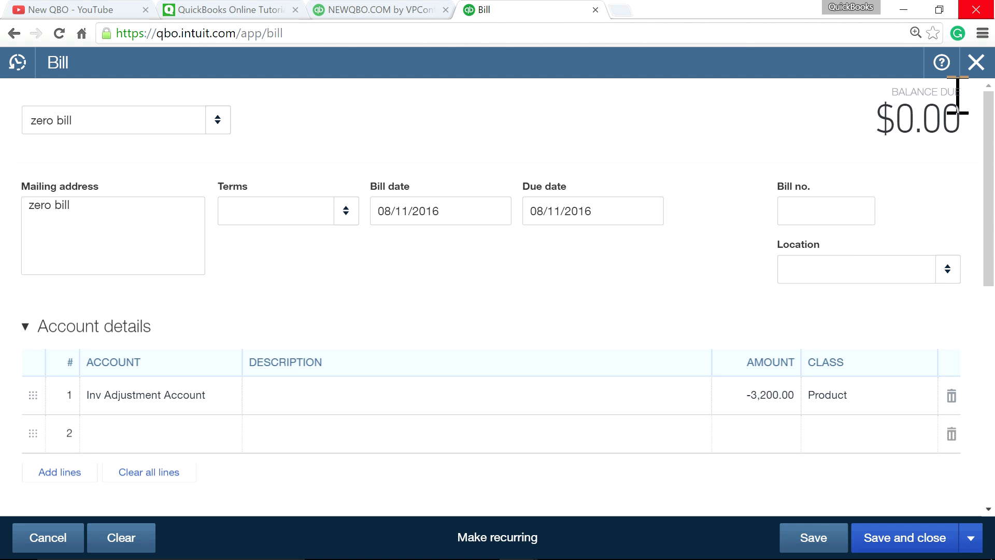
scroll(669, 322, down, 7)
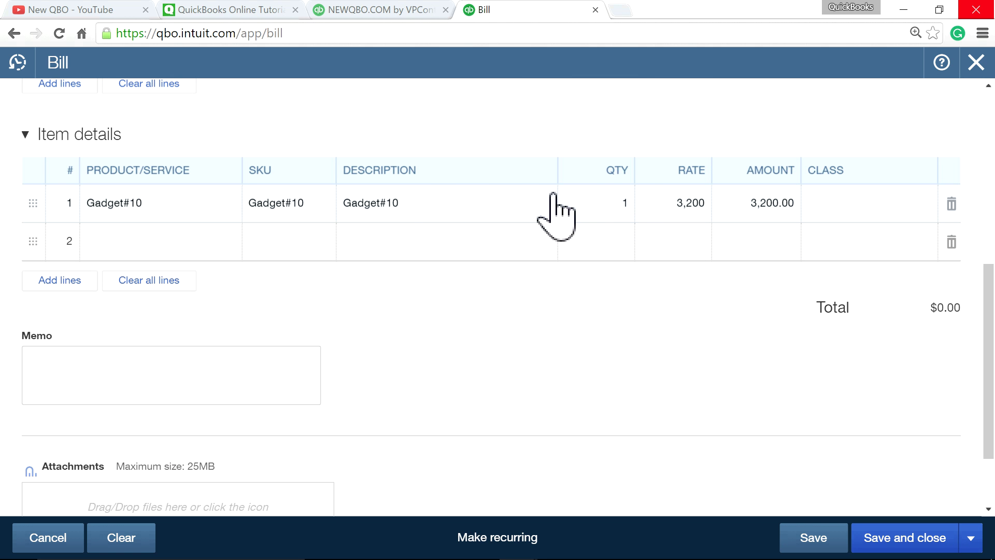
mouse_move(625, 204)
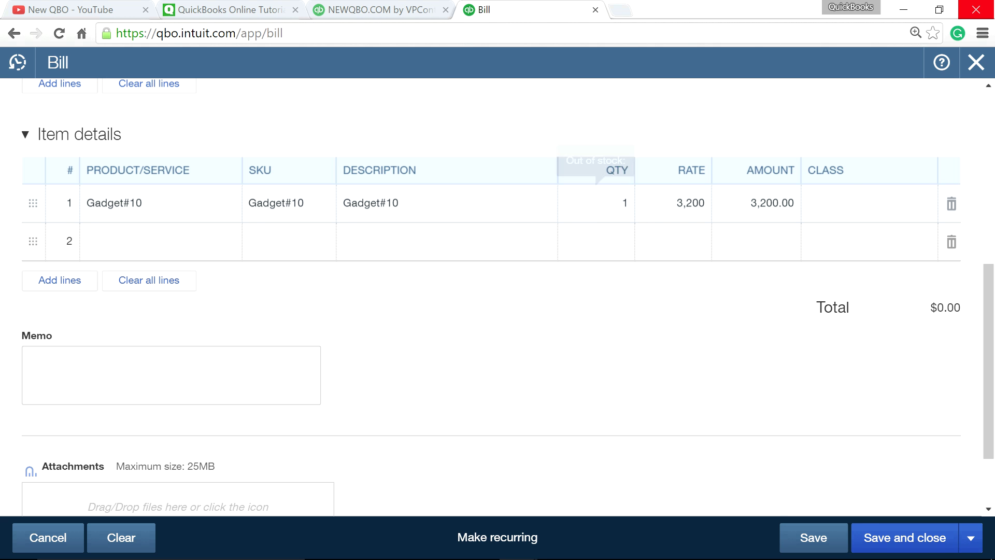
Class the Gadget#10 item line as Product after the missing-class prompt, and save the bill.
click(813, 539)
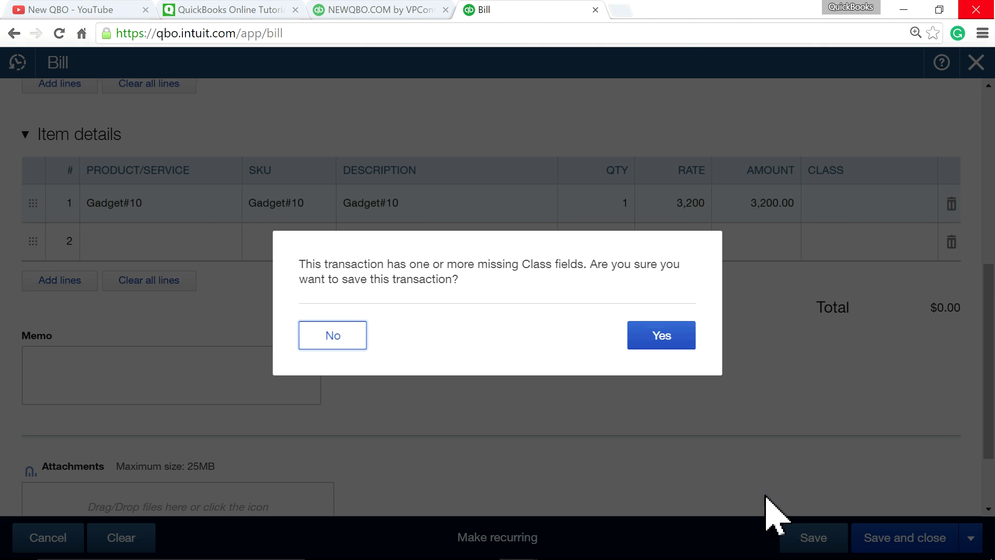
click(659, 337)
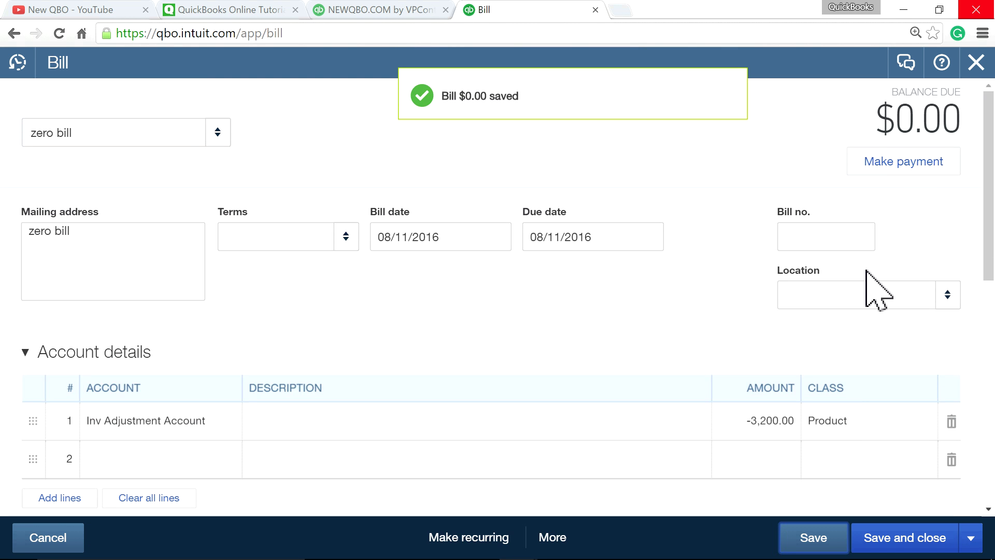
scroll(855, 440, down, 4)
click(887, 390)
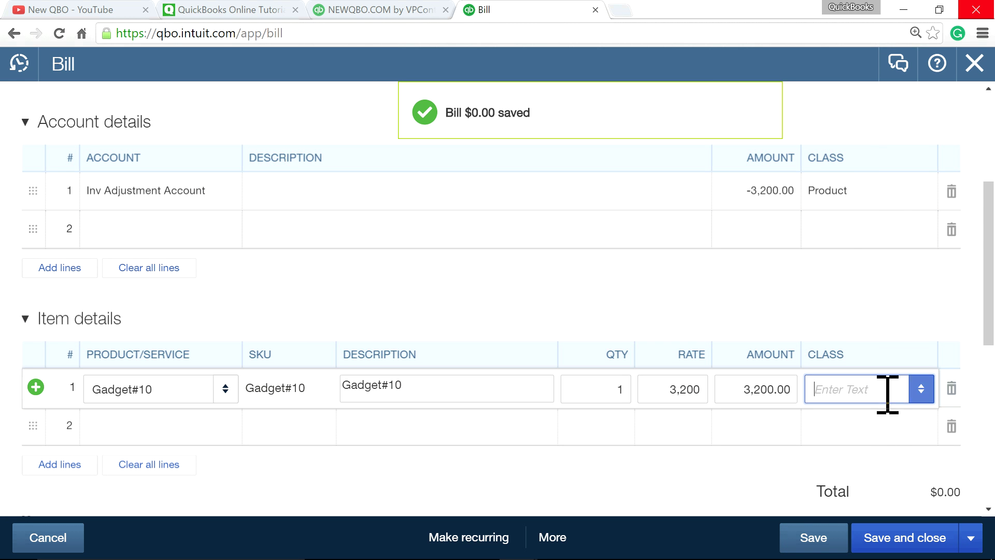
click(921, 391)
click(831, 448)
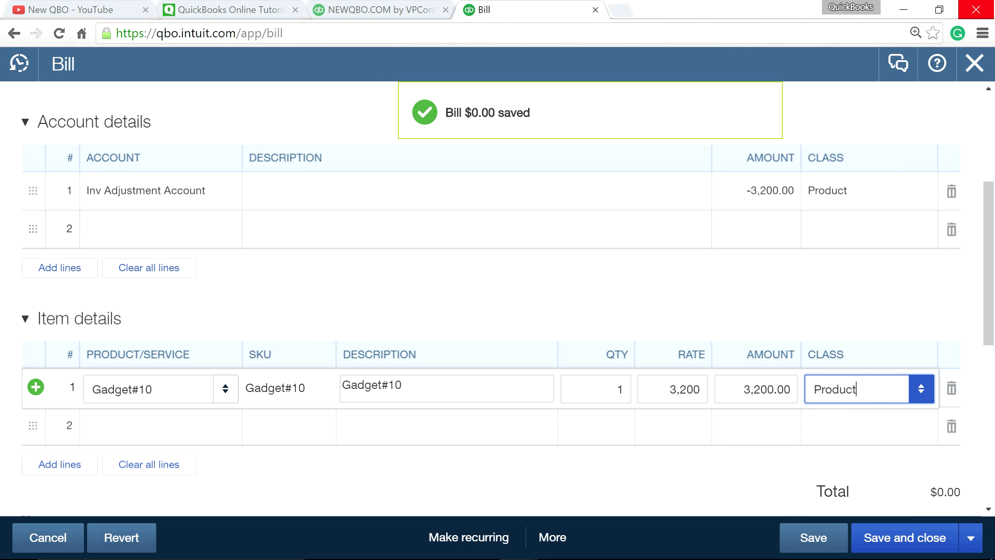
click(813, 536)
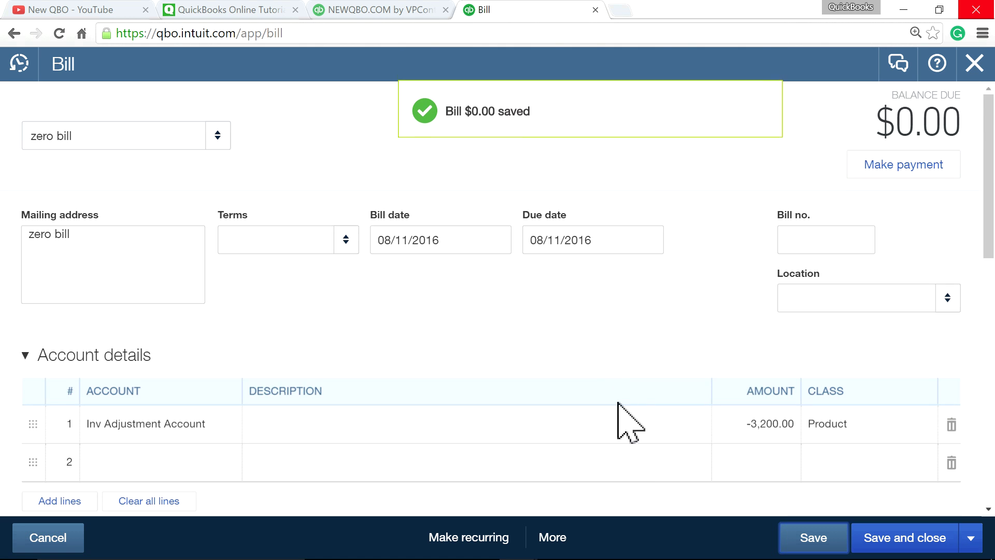
scroll(643, 466, down, 3)
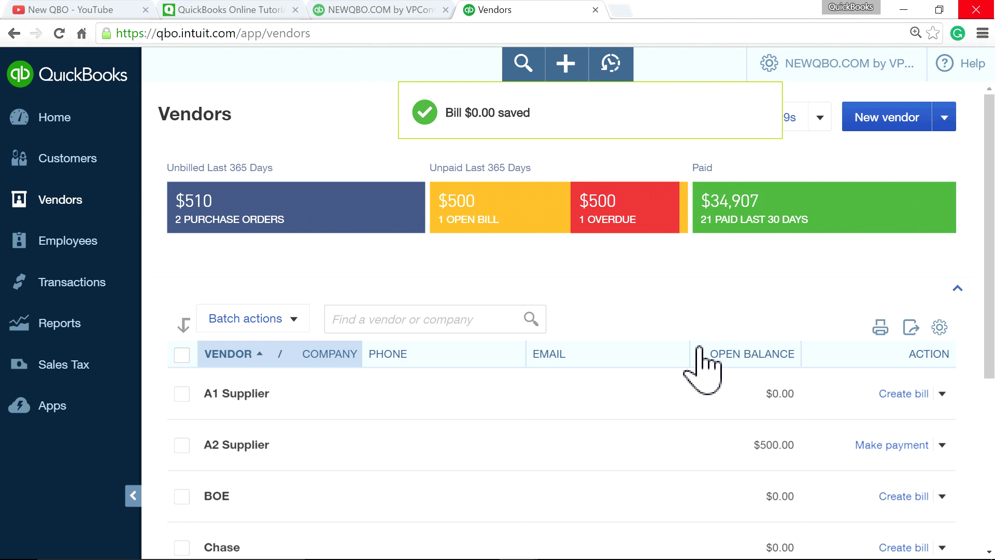
Find 'inv' in Reports and open the Inventory Valuation Summary, showing Gadget#10 at 3,200.00.
click(46, 333)
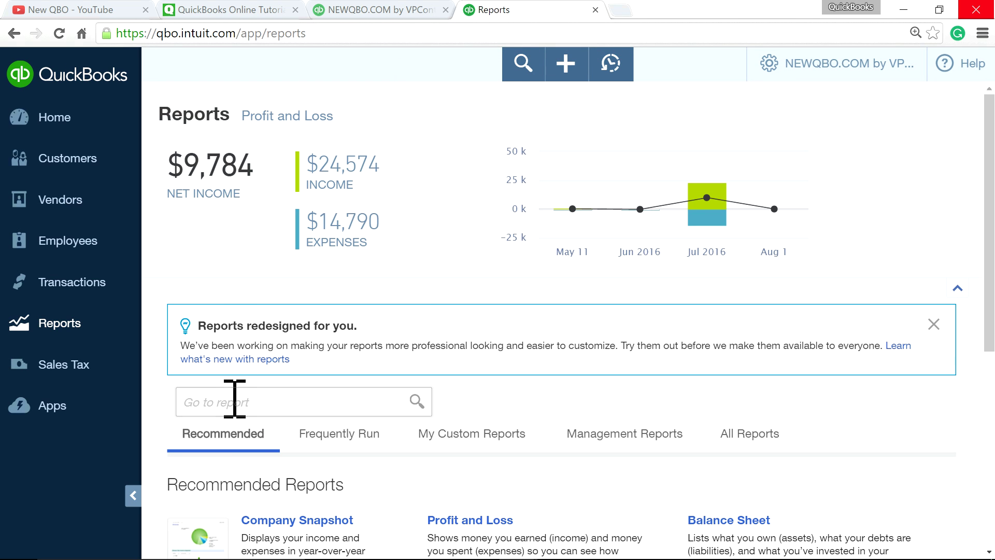
click(233, 401)
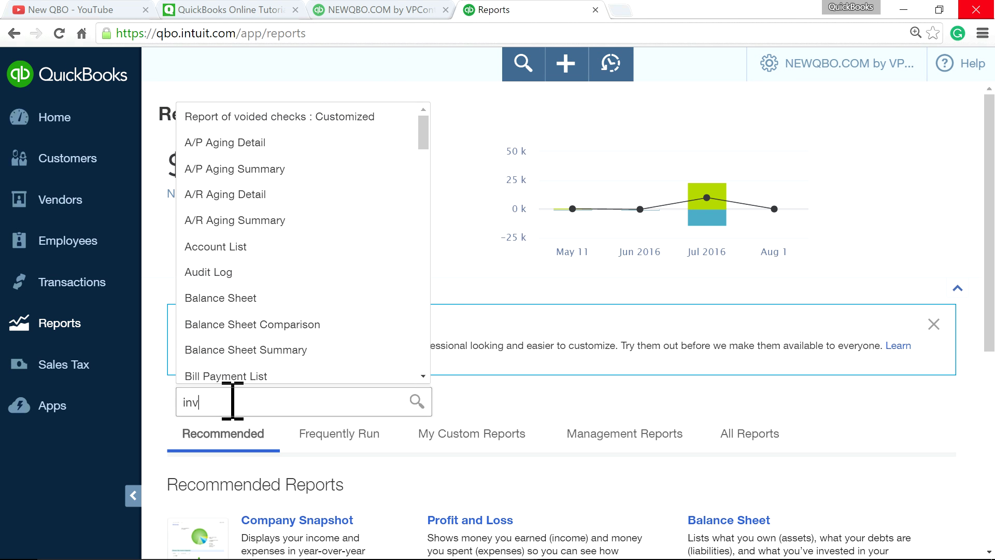
text(inv)
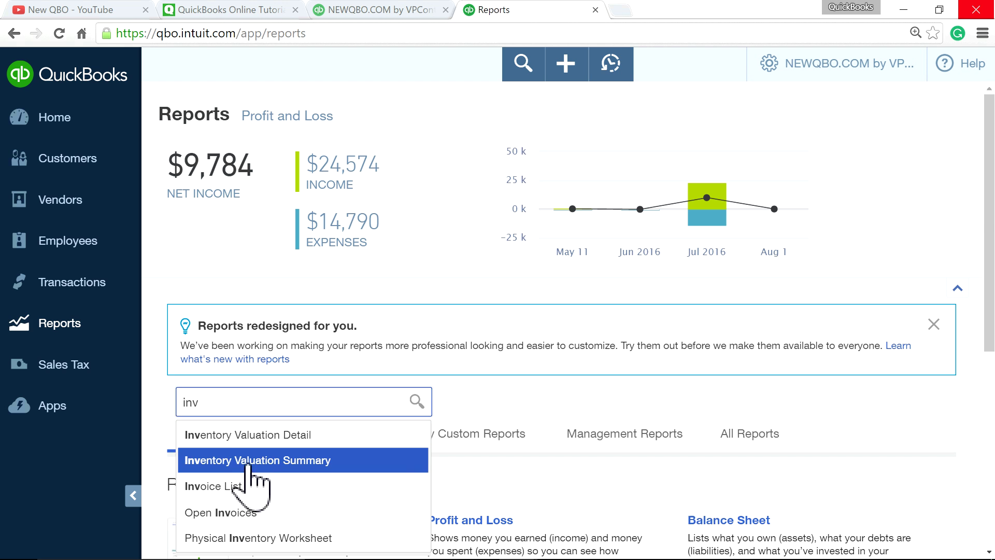
click(250, 462)
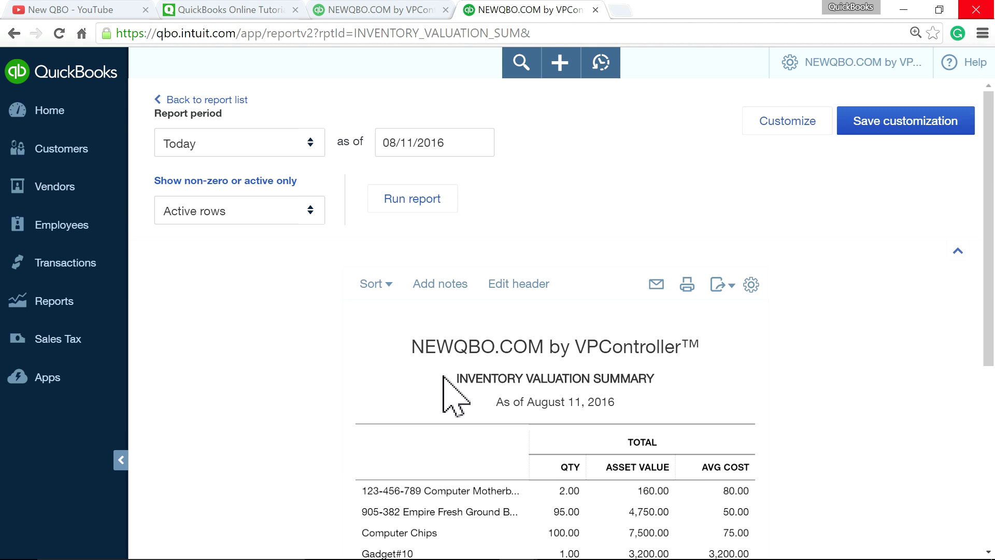
scroll(444, 377, down, 5)
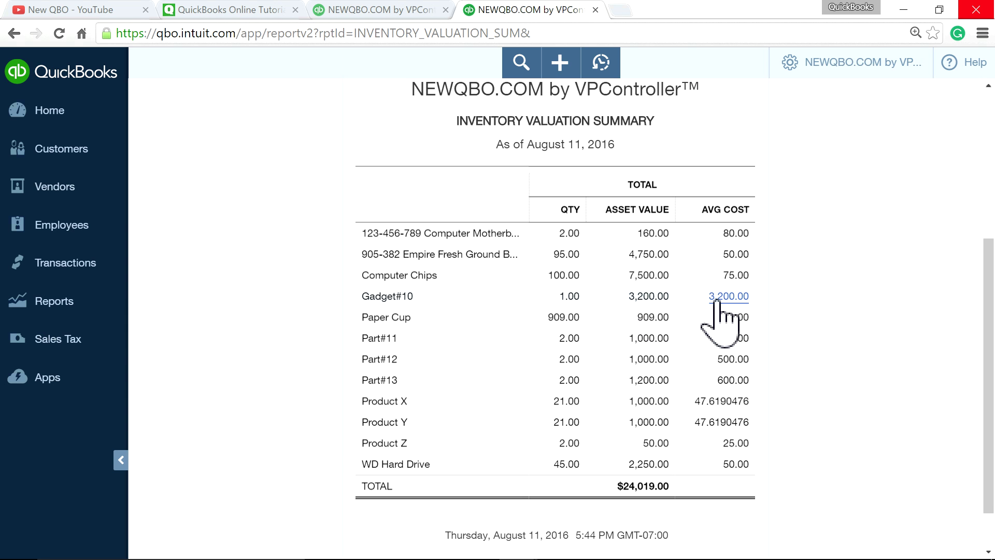
Rerun the Profit and Loss for This Month (August 2016), with Inv Adjustment at 0.00.
click(363, 10)
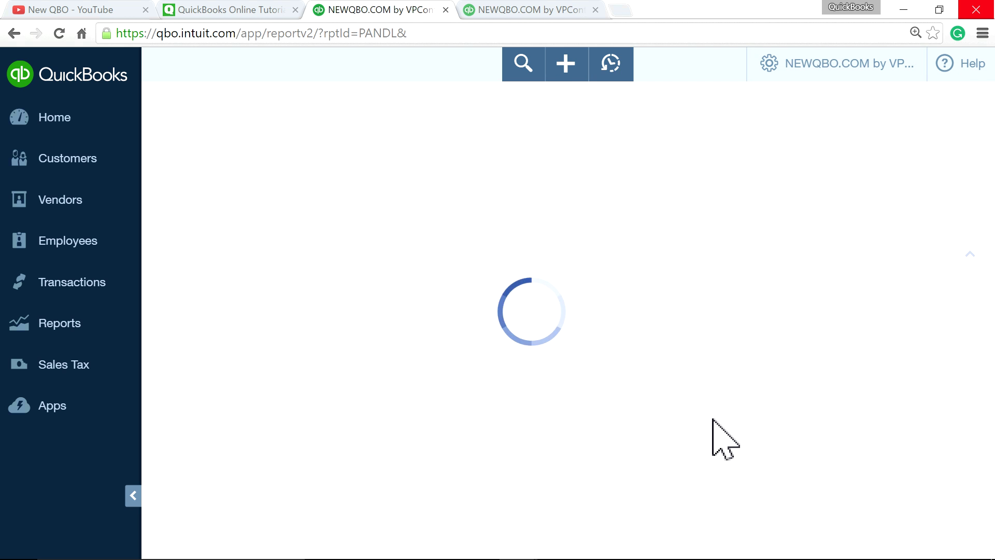
scroll(718, 430, down, 4)
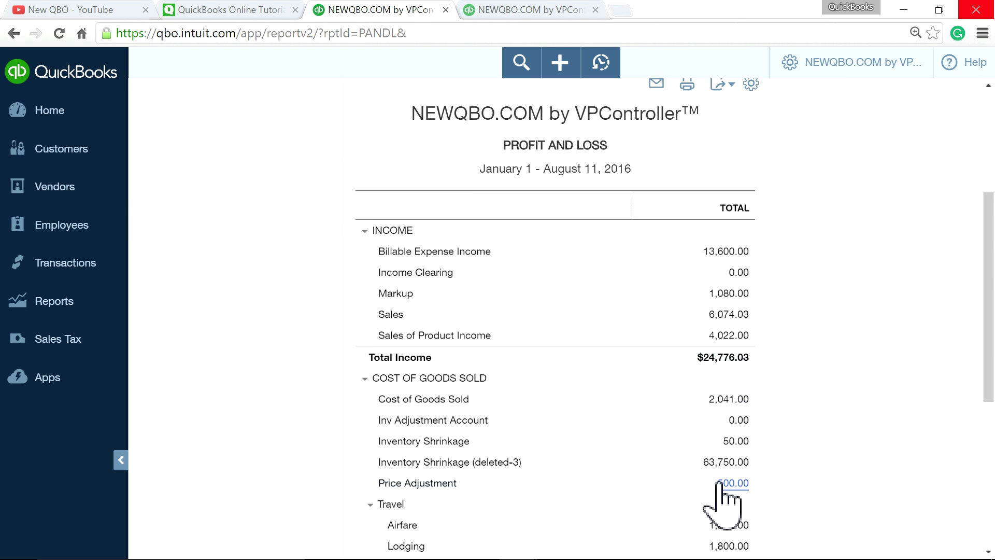
scroll(706, 384, up, 4)
click(305, 145)
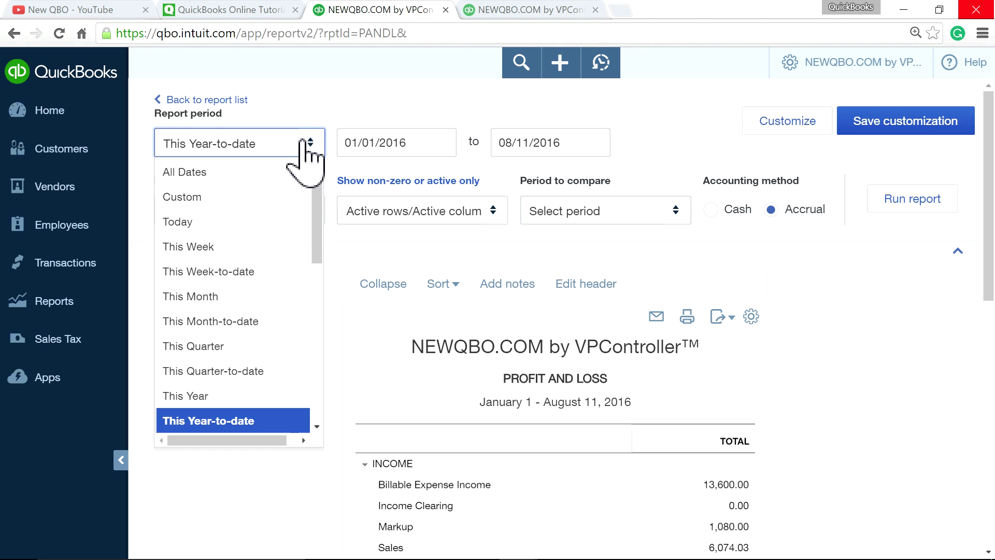
scroll(278, 321, down, 2)
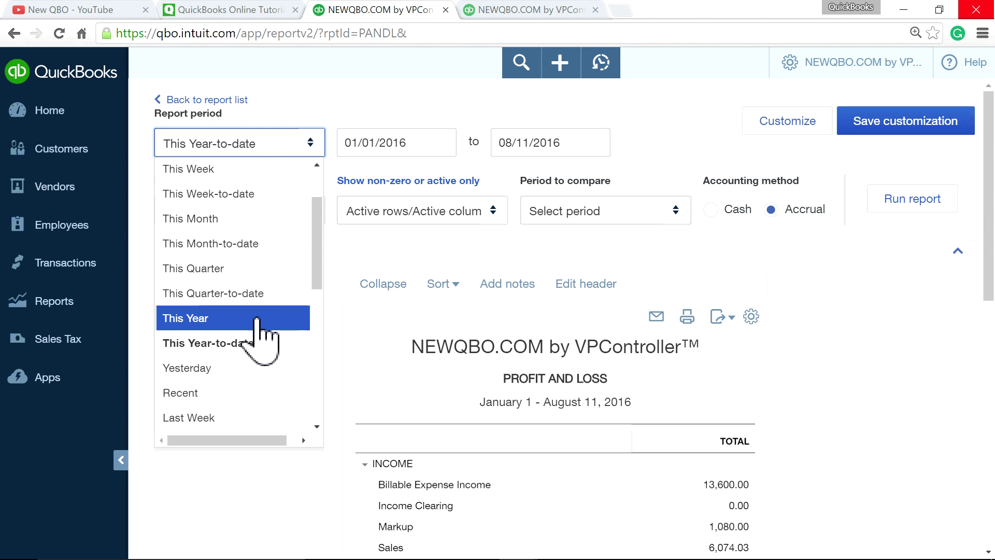
click(239, 219)
click(900, 206)
scroll(876, 466, down, 3)
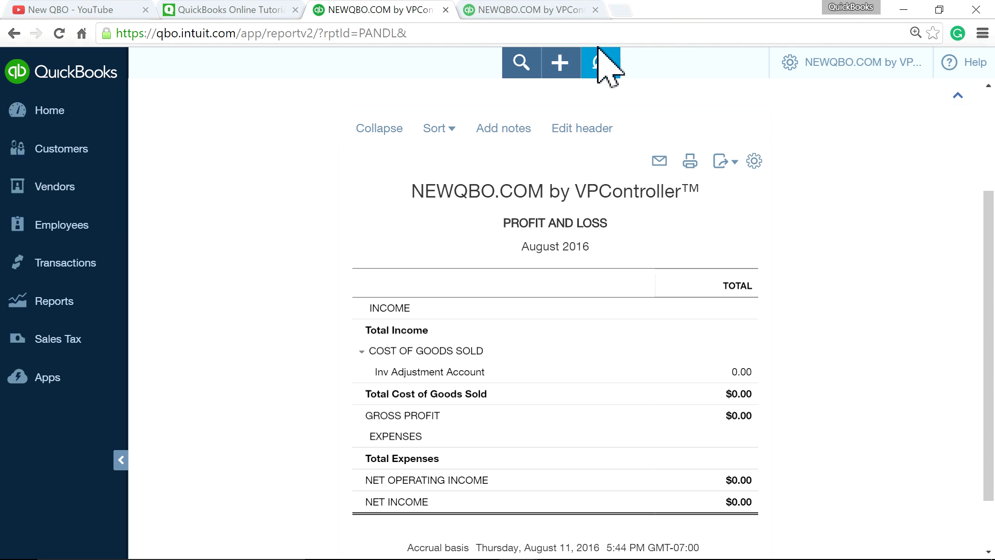
click(558, 77)
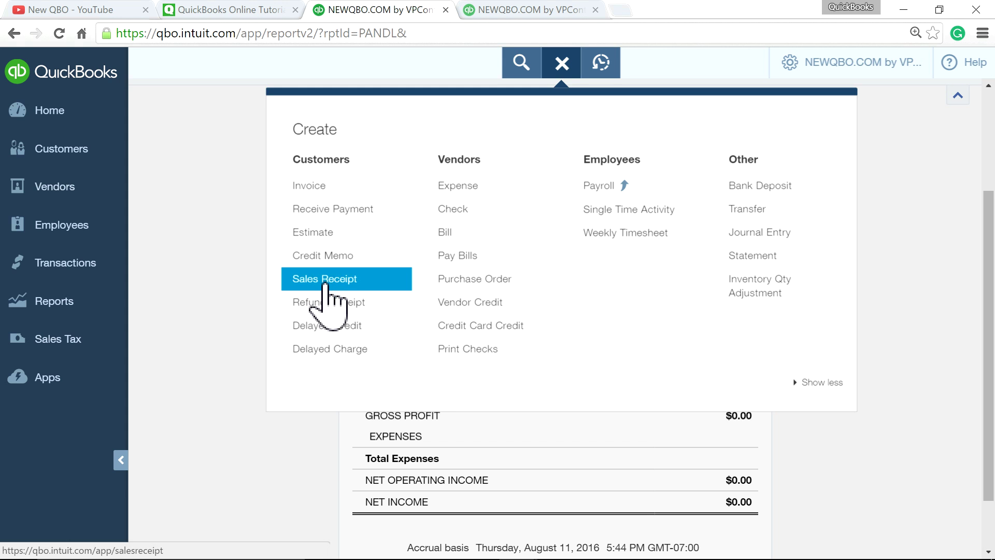
Start a sales receipt dated August 26, 2016 and choose its customer.
click(325, 284)
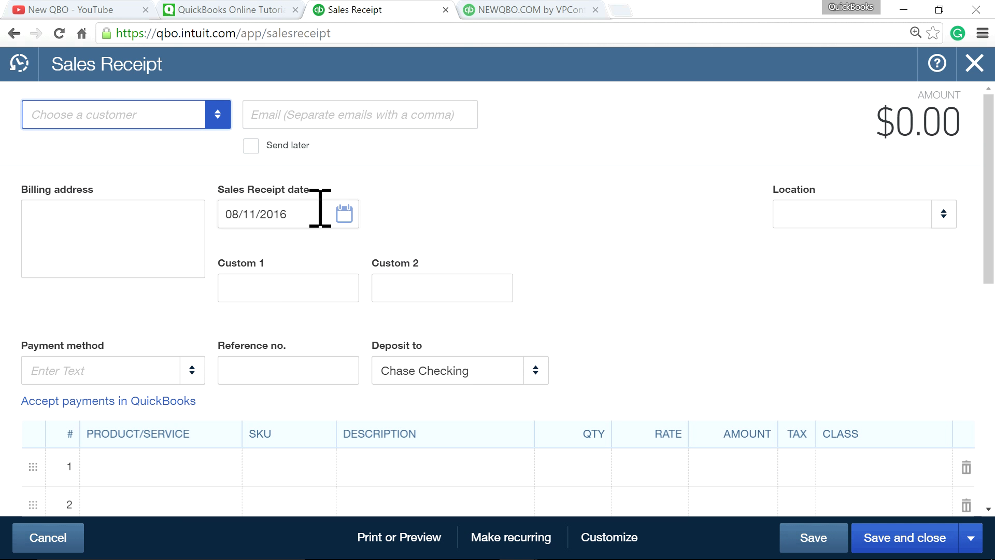
click(344, 214)
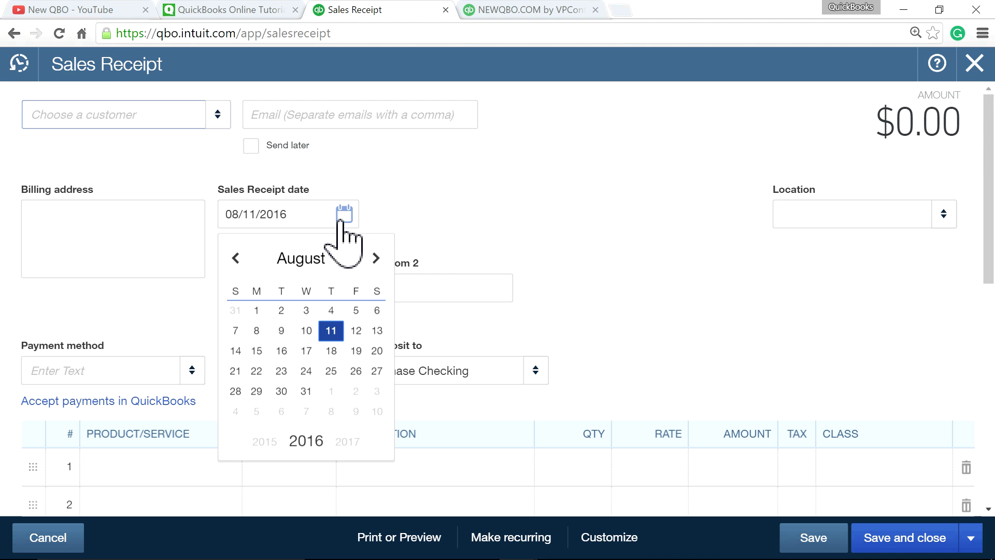
click(356, 371)
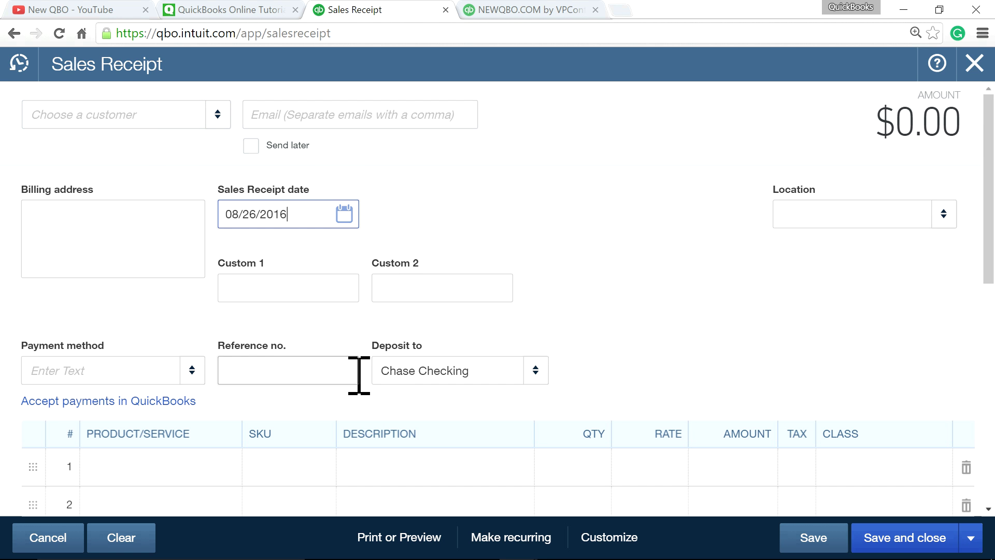
click(217, 116)
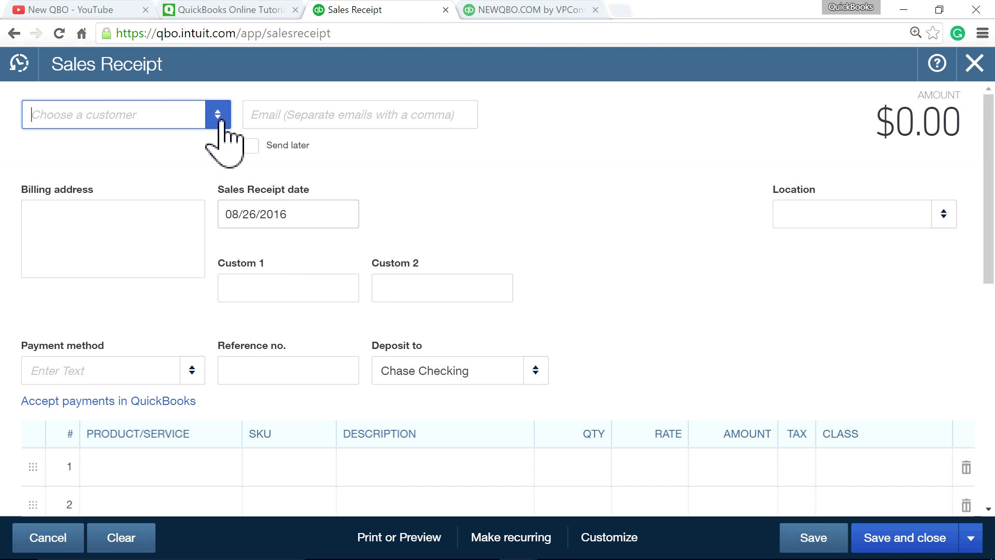
click(139, 207)
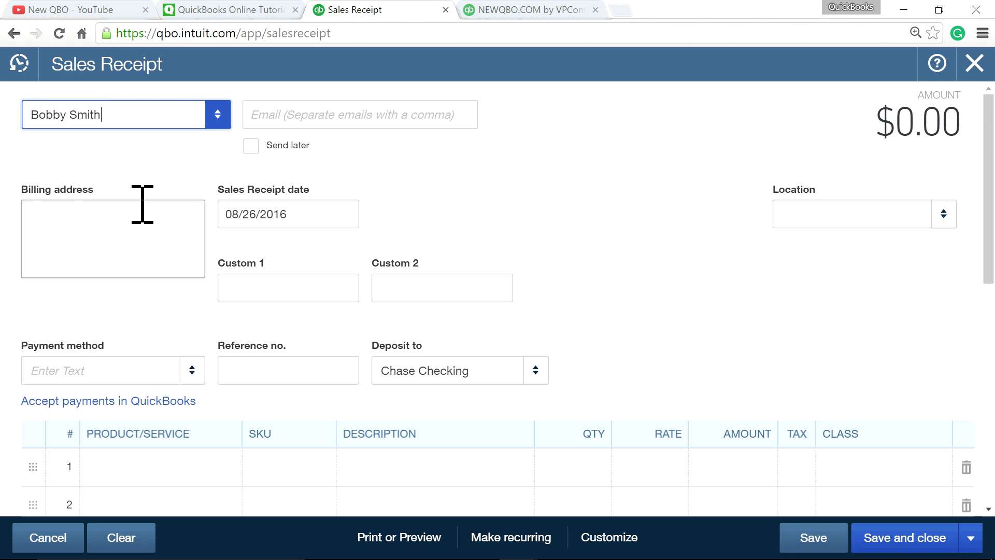
scroll(176, 384, down, 3)
Add Gadget#10 on line 1 with class Product, and save the receipt.
click(165, 312)
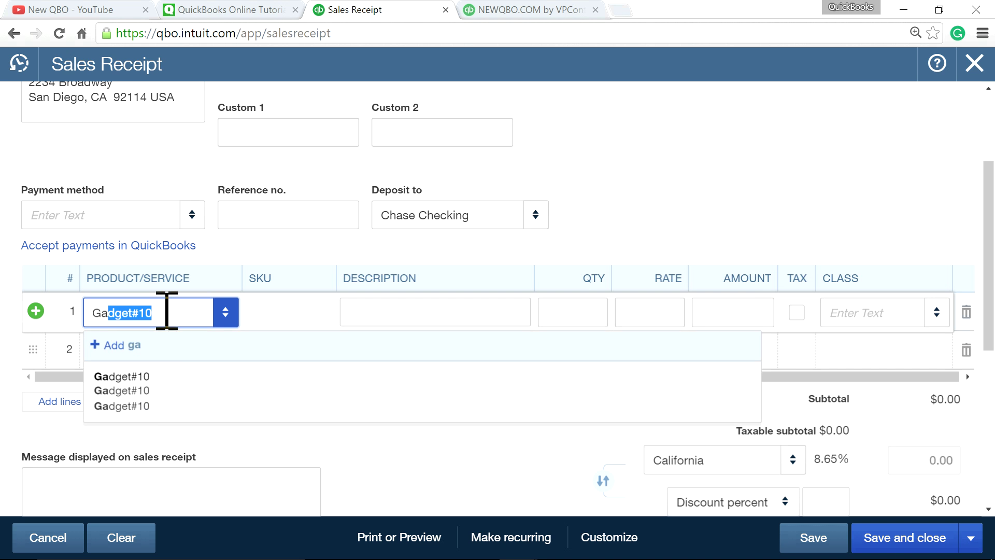
text(Ga)
click(156, 406)
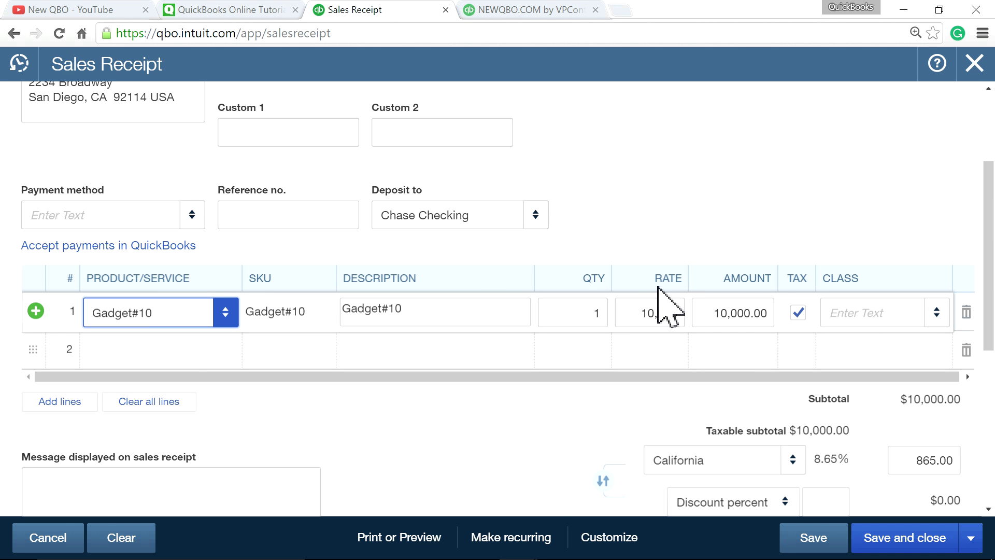
click(936, 314)
click(850, 376)
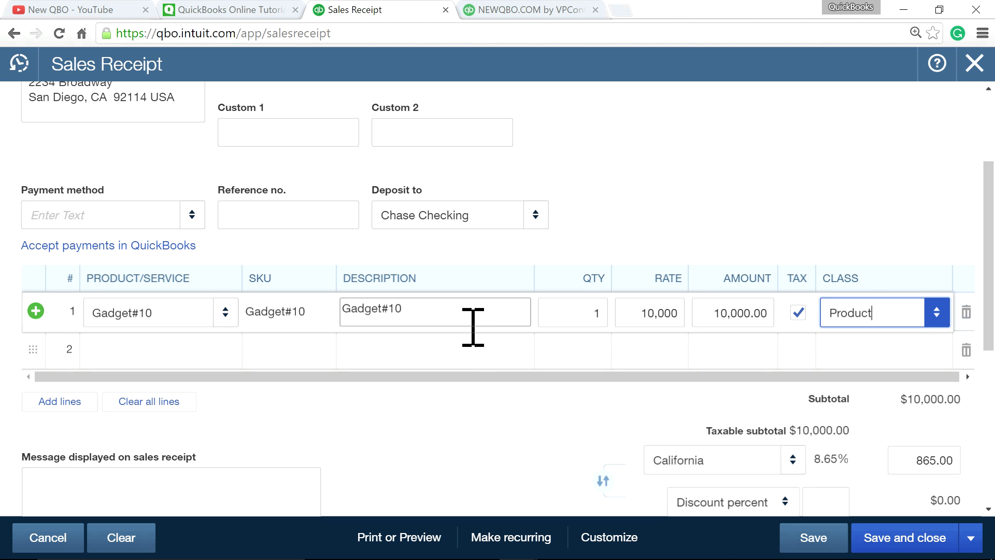
scroll(571, 451, down, 2)
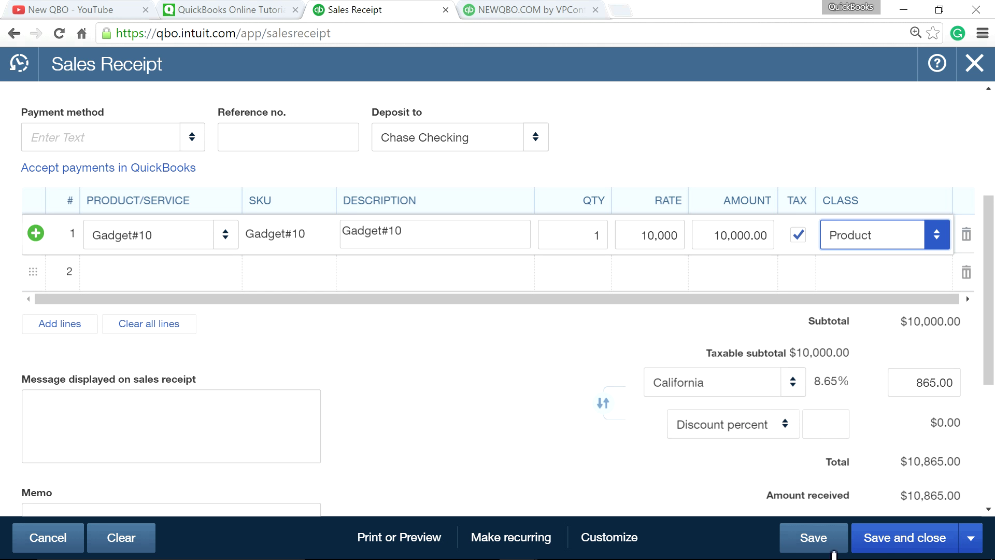
click(800, 536)
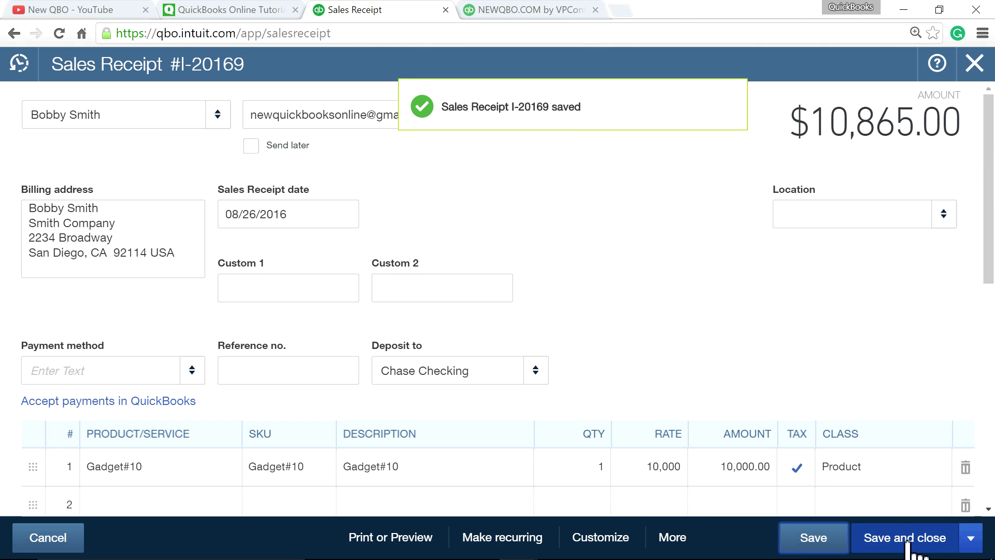
Close the receipt and review the P&L: 10,000.00 income, 3,200.00 COGS, net $6,800.00.
click(900, 531)
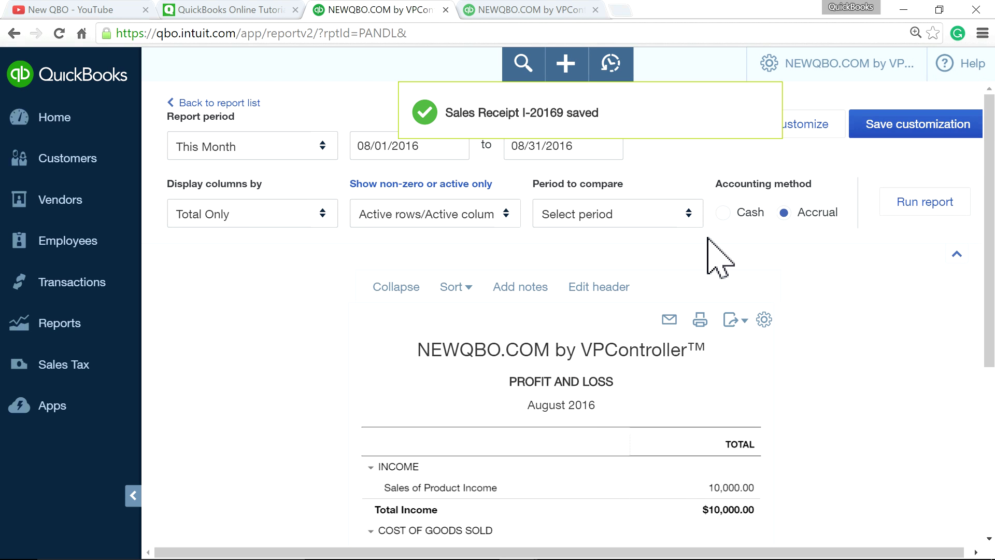
scroll(886, 449, down, 3)
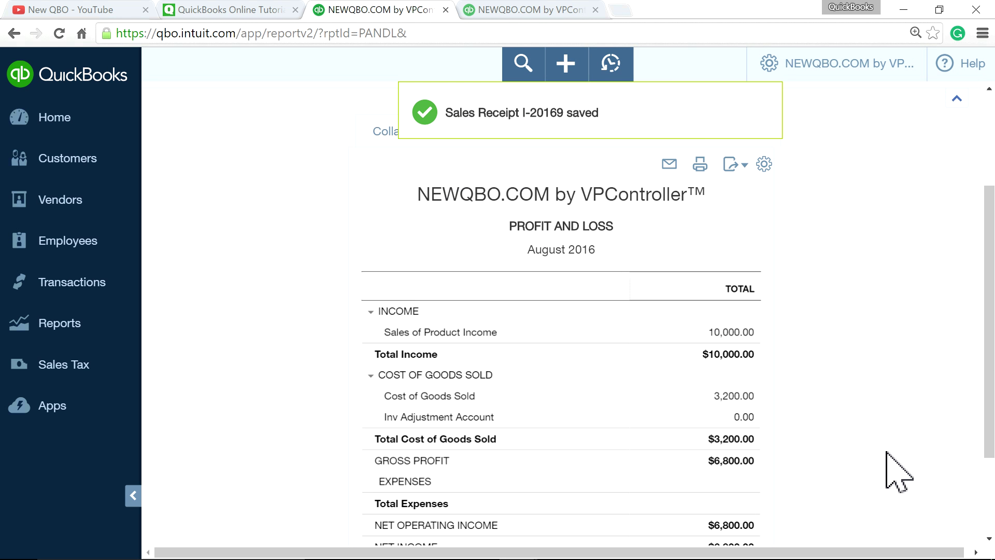
scroll(886, 451, down, 2)
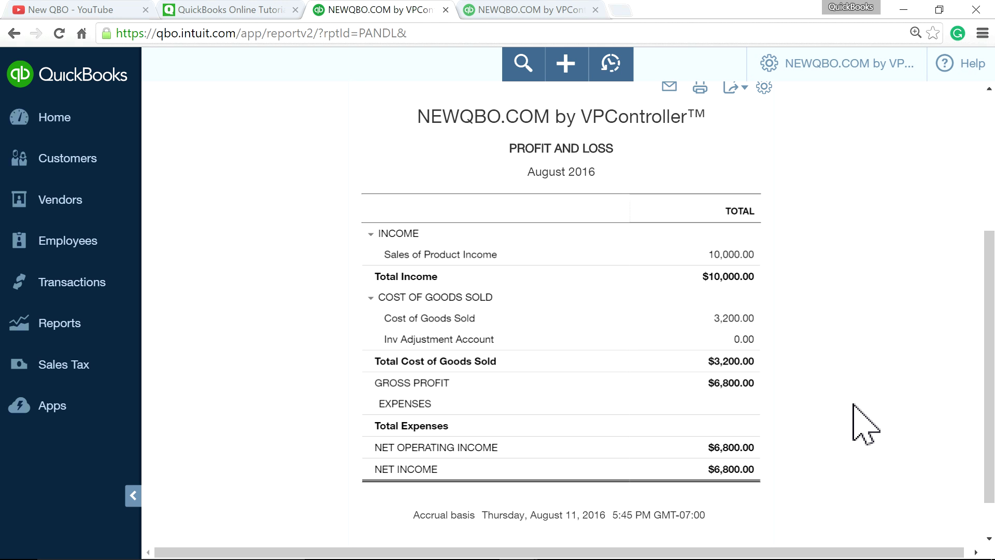
scroll(866, 425, up, 3)
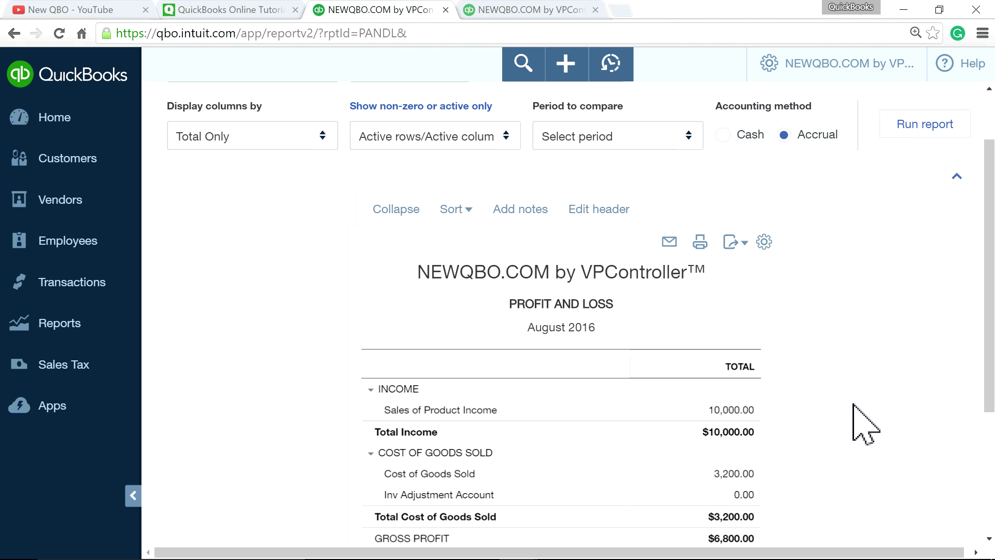
Start a new purchase order with A1 Supplier as the vendor.
click(568, 70)
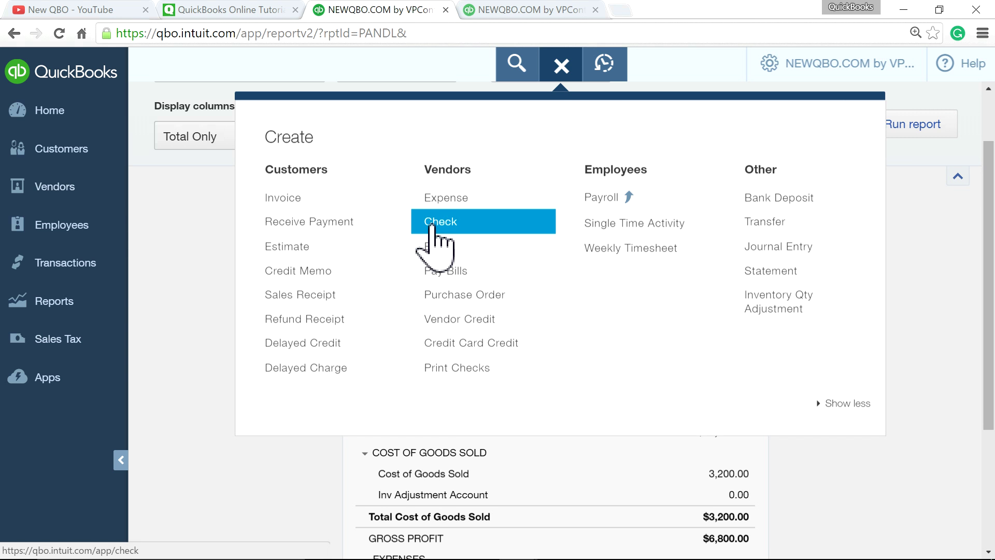
click(435, 298)
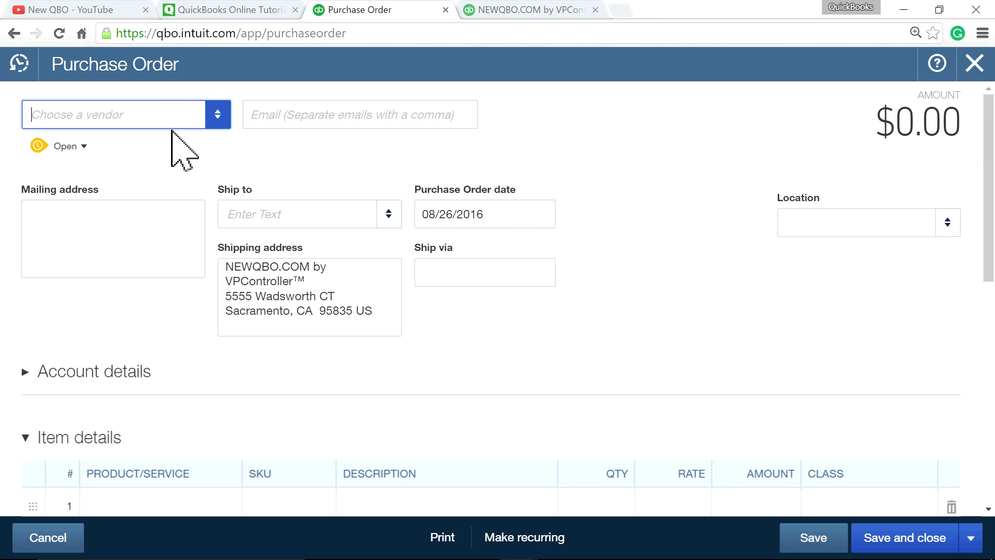
click(224, 114)
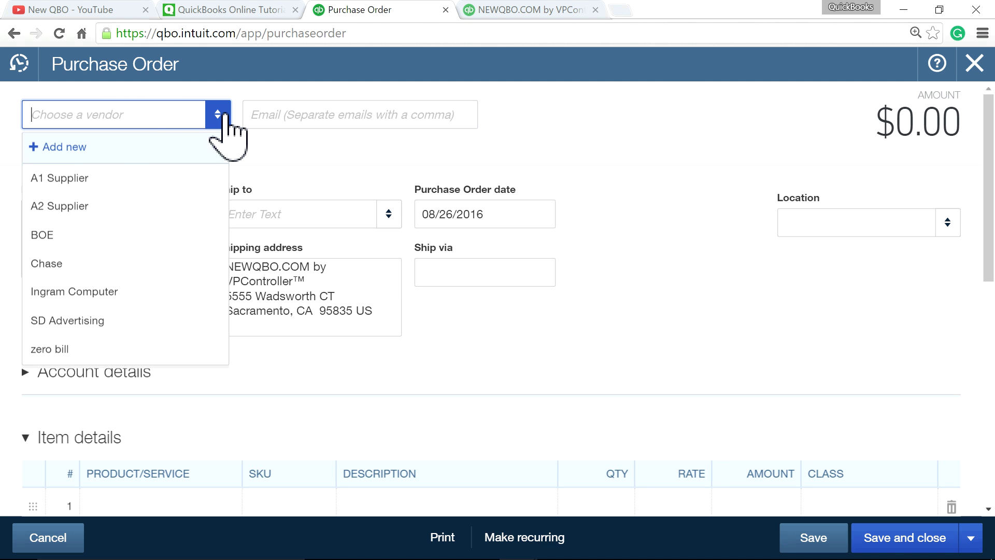
click(77, 178)
scroll(577, 248, down, 5)
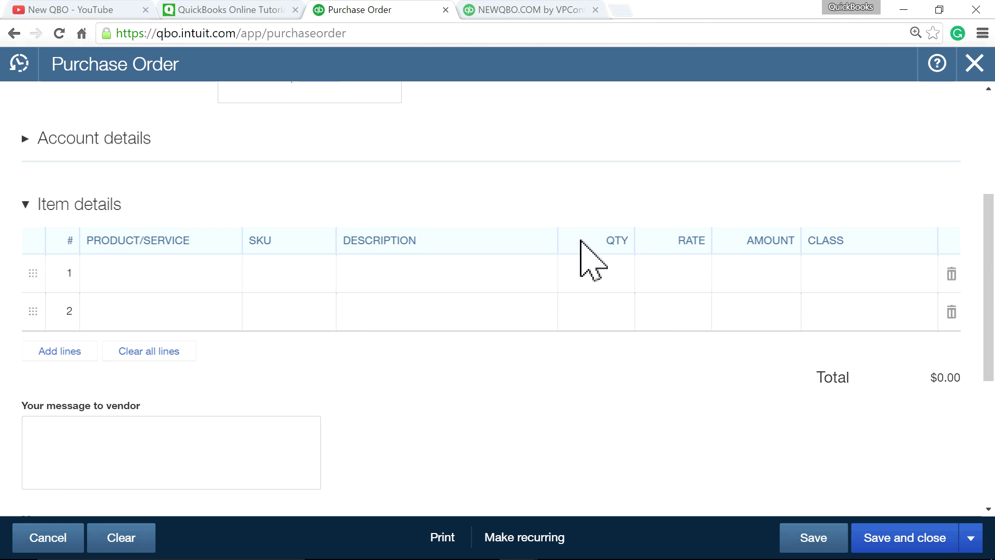
scroll(582, 244, up, 5)
Reopen the recent Purchase Order #1006 listing Part#11–13 for $3,200.00.
click(21, 63)
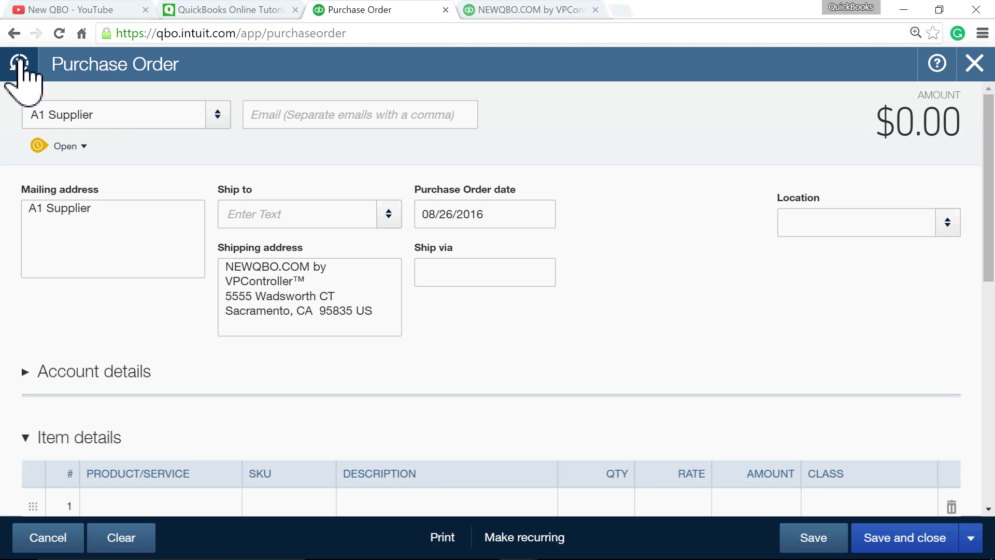
click(49, 186)
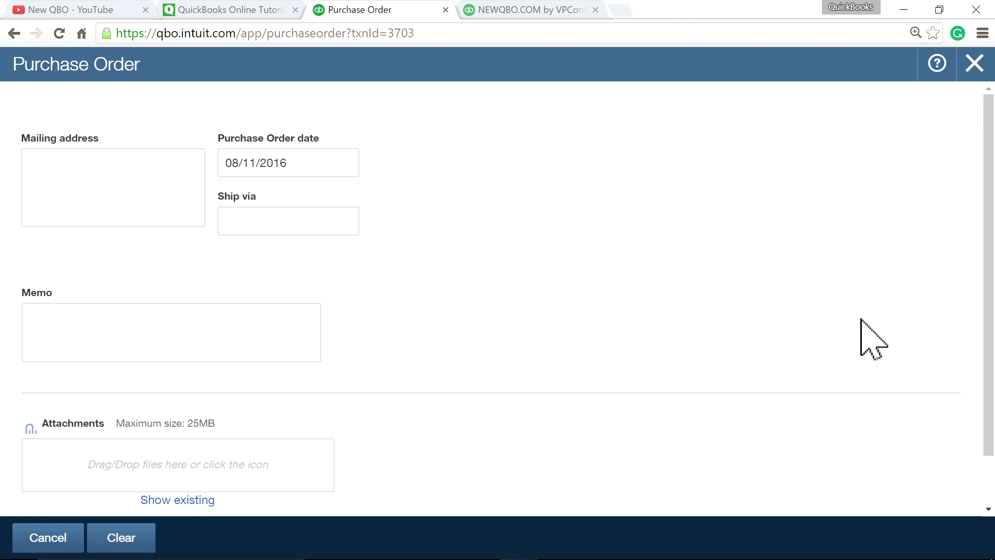
scroll(866, 334, down, 5)
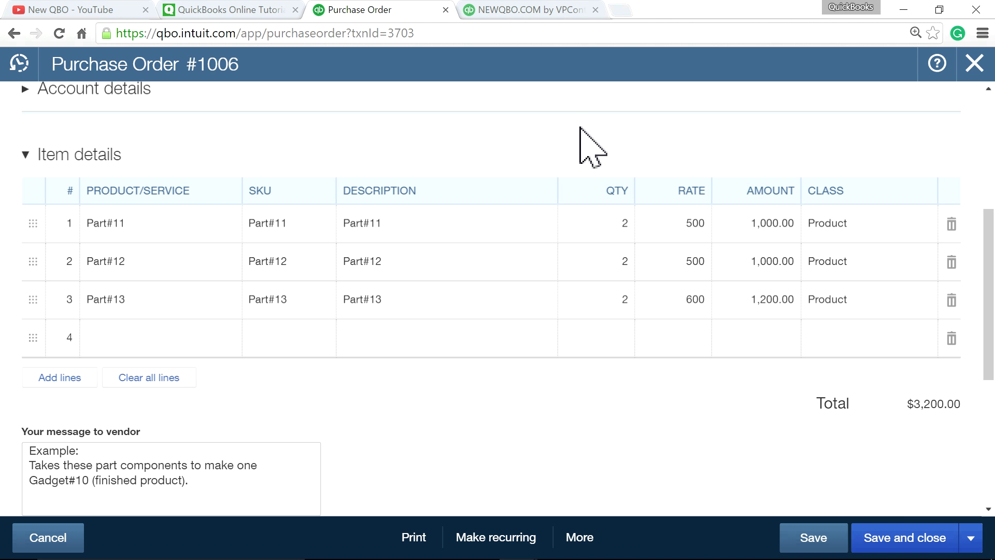
scroll(580, 128, up, 3)
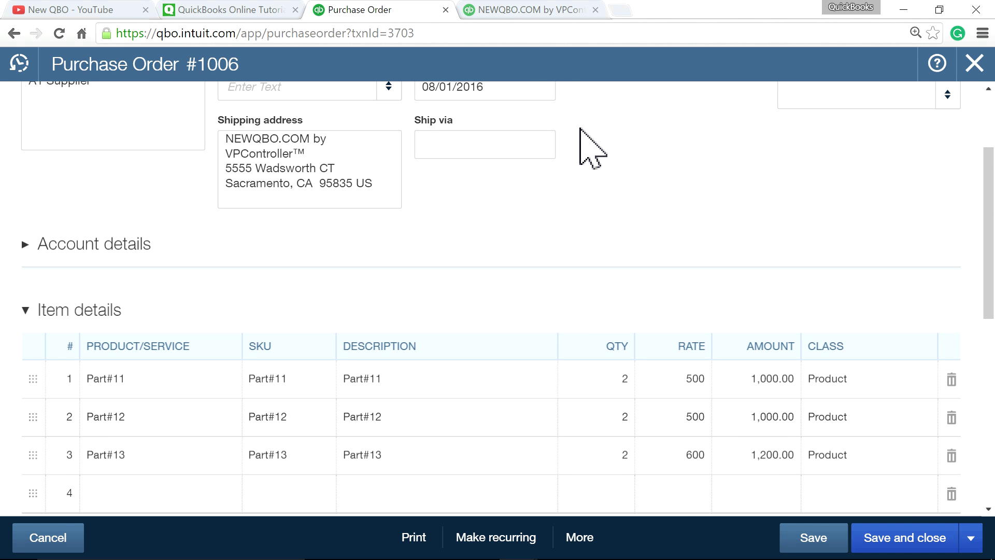
Review Gadget#10's 3,200 value in the Inventory Valuation Summary, then switch to the NewQBO.com tutorial page.
click(525, 10)
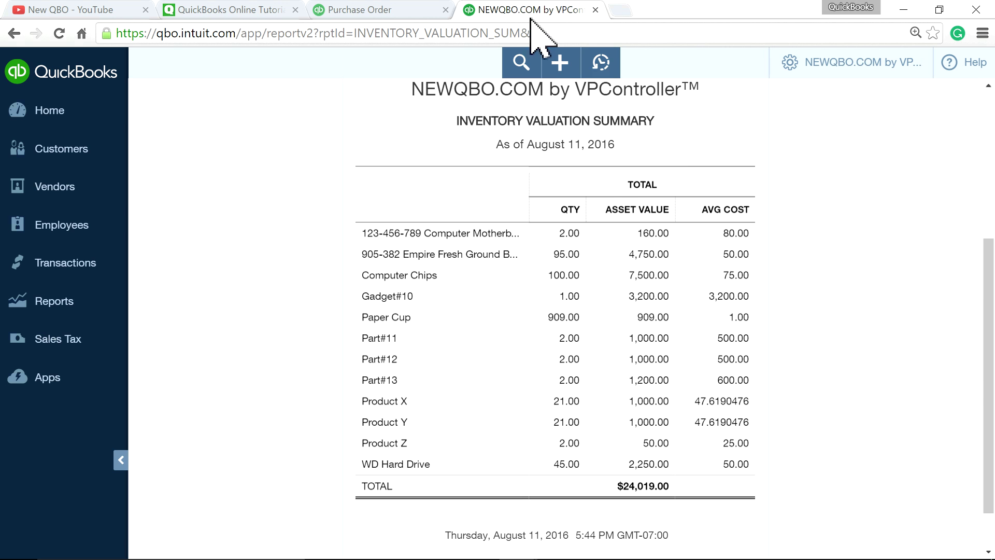
scroll(570, 410, up, 2)
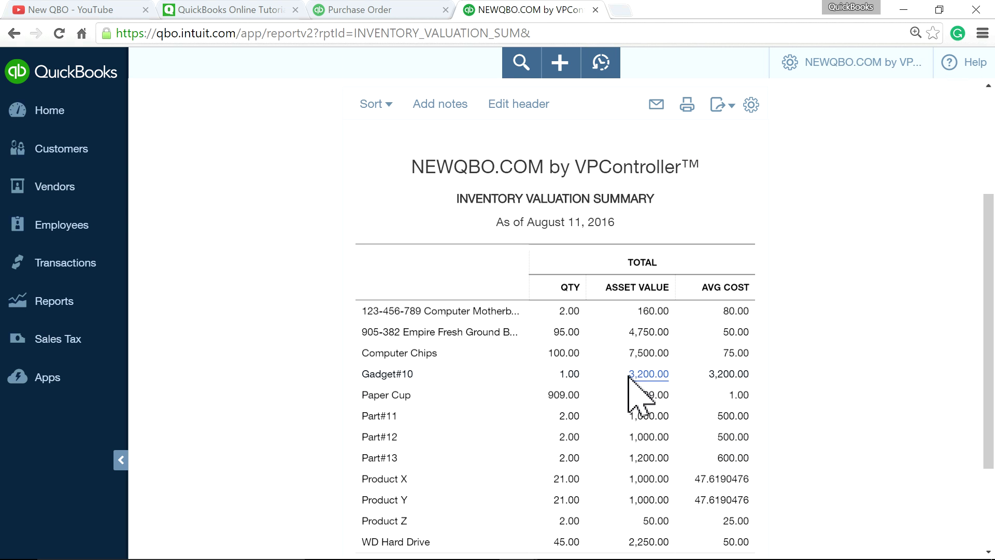
scroll(575, 446, down, 2)
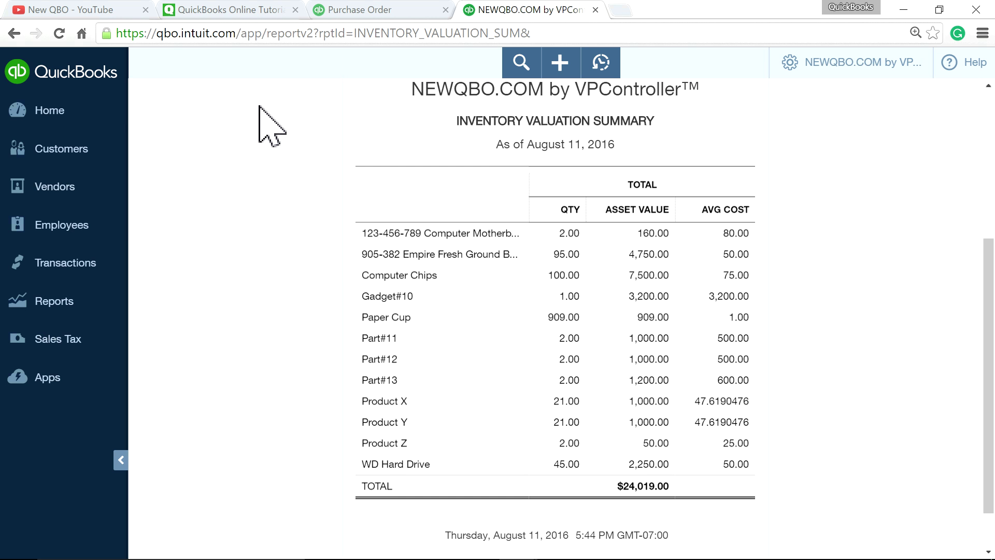
scroll(270, 143, up, 5)
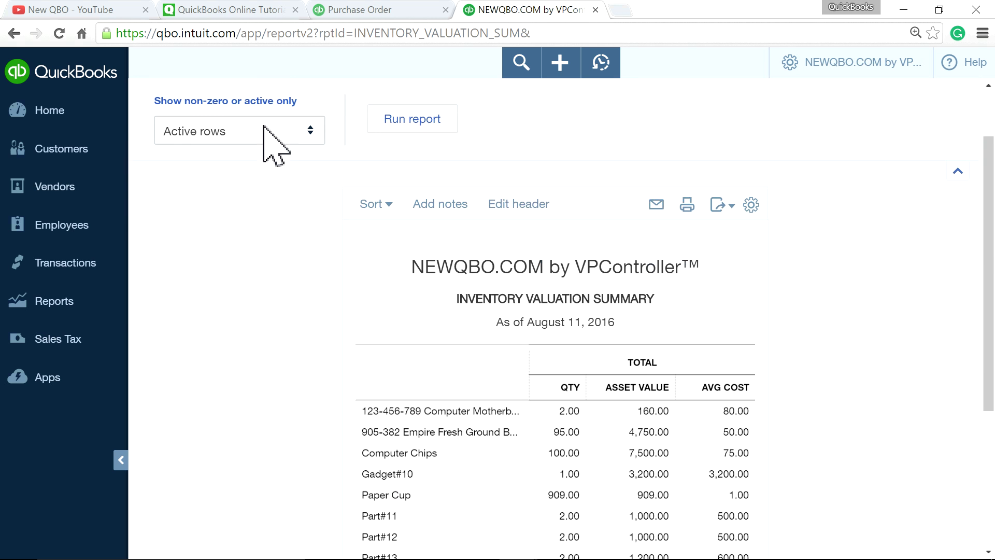
click(225, 10)
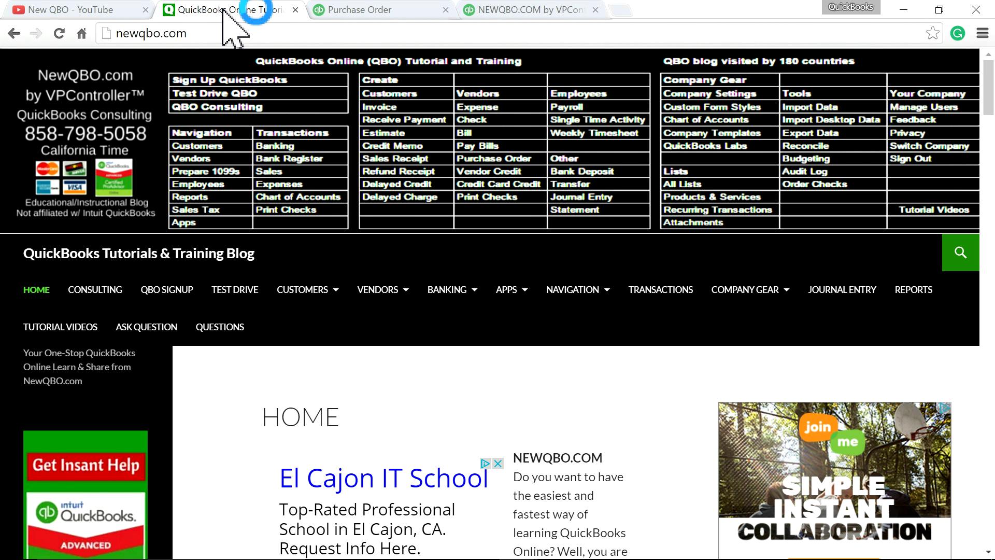